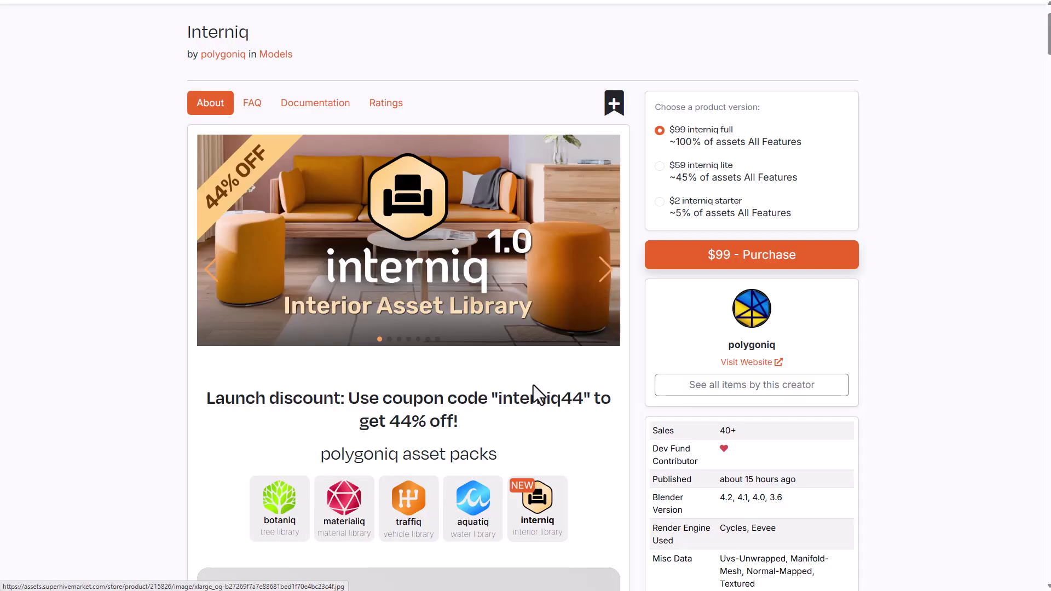
{"action": "scroll", "coordinate": [502, 415], "scroll_direction": "down", "scroll_amount": 4}
{"action": "scroll", "coordinate": [502, 414], "scroll_direction": "down", "scroll_amount": 2}
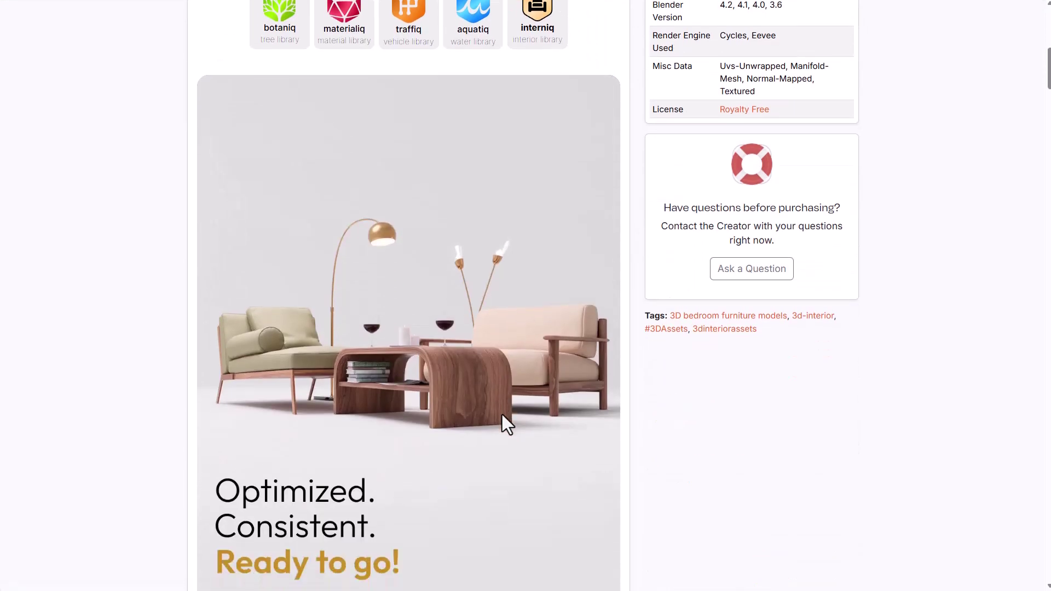
{"action": "scroll", "coordinate": [502, 414], "scroll_direction": "down", "scroll_amount": 4}
{"action": "scroll", "coordinate": [502, 415], "scroll_direction": "down", "scroll_amount": 4}
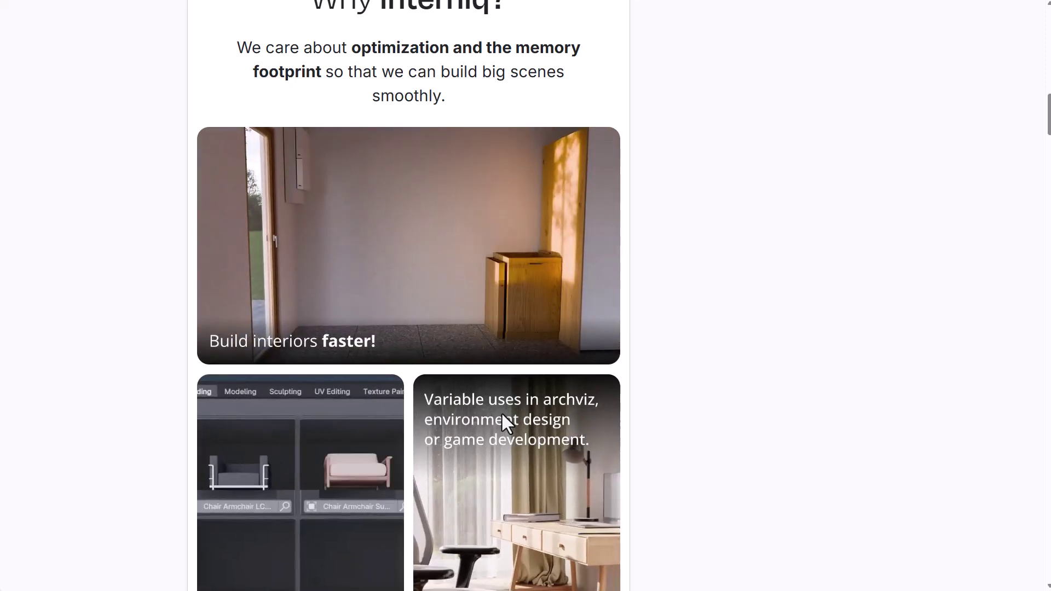
{"action": "scroll", "coordinate": [500, 412], "scroll_direction": "down", "scroll_amount": 4}
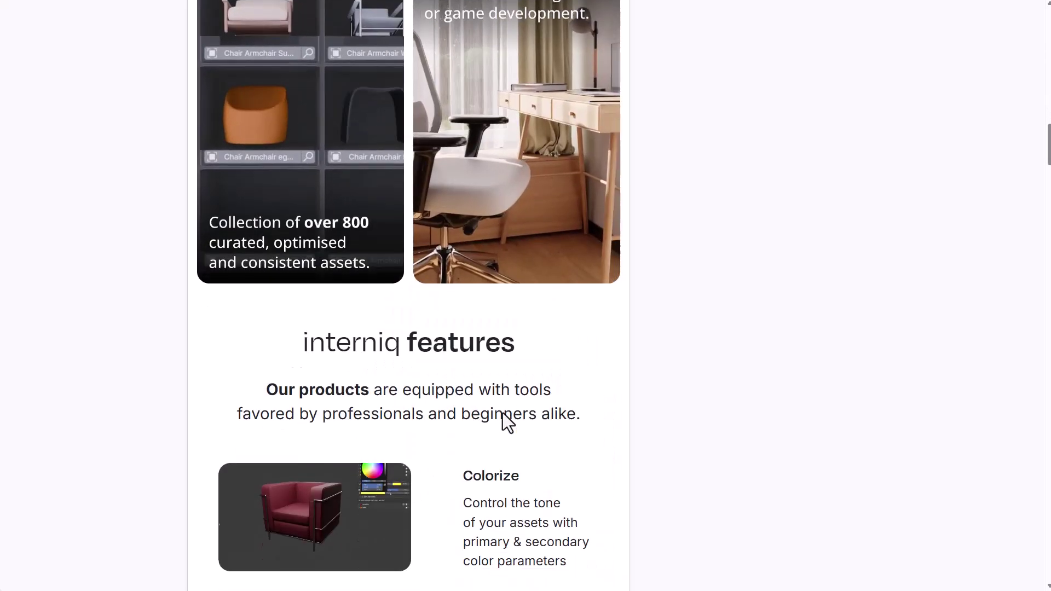
{"action": "scroll", "coordinate": [502, 413], "scroll_direction": "down", "scroll_amount": 3}
{"action": "scroll", "coordinate": [502, 410], "scroll_direction": "down", "scroll_amount": 4}
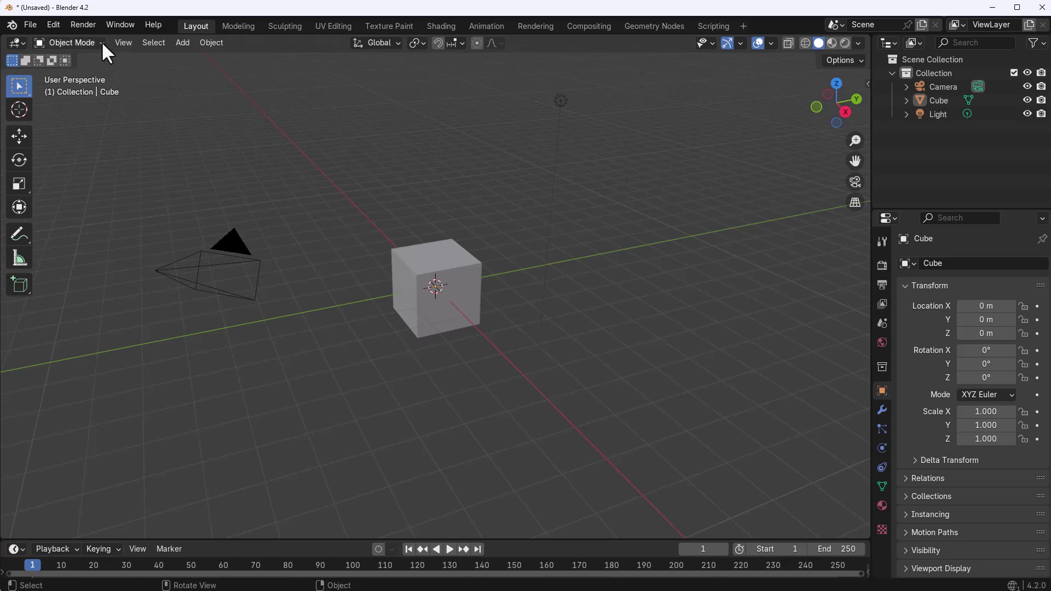
Step: Open Blender Preferences and expand the engon add-on entry in the add-on list
{"action": "left_click", "coordinate": [53, 24]}
{"action": "left_click", "coordinate": [82, 271]}
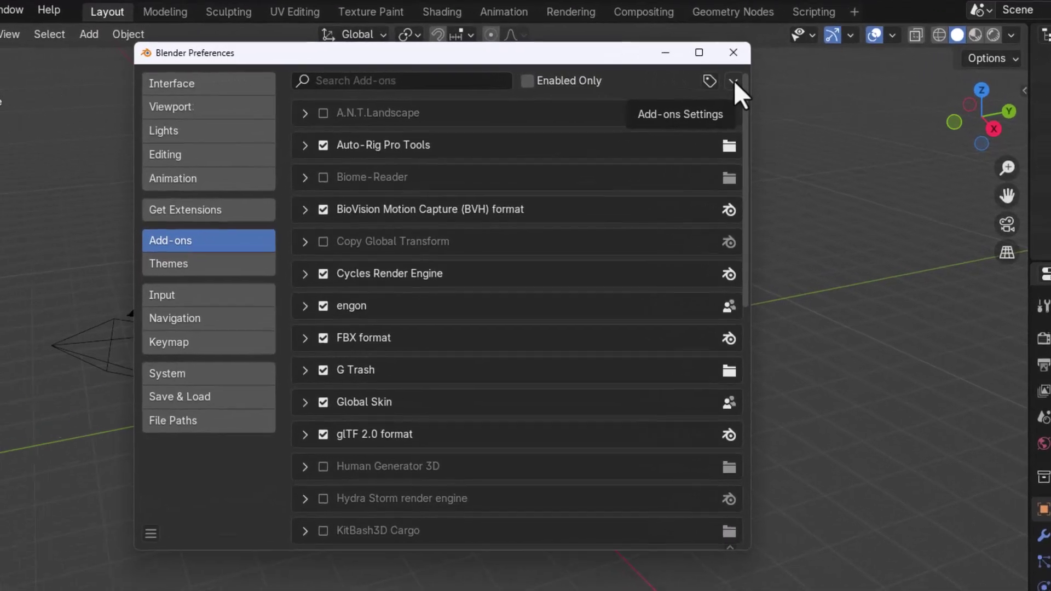
{"action": "left_click", "coordinate": [654, 76]}
{"action": "type", "text": "engon"}
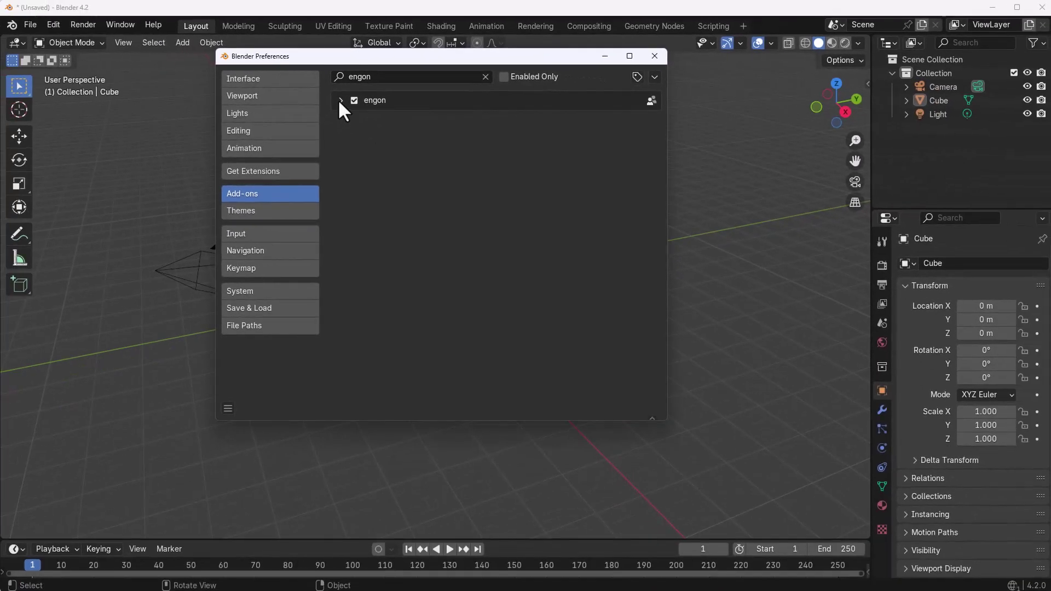
{"action": "left_click", "coordinate": [340, 100]}
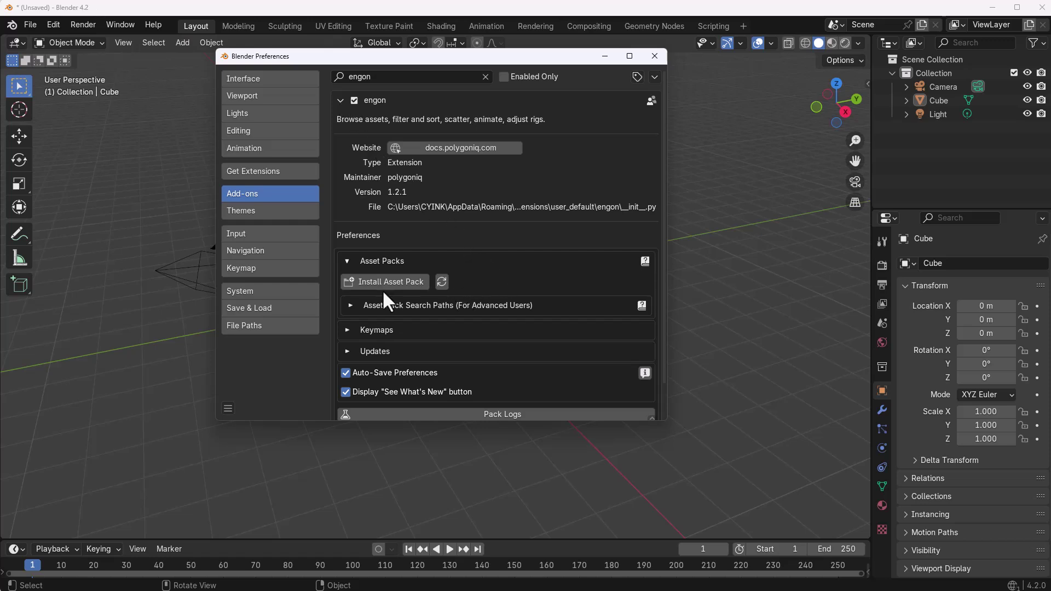
Step: Install the interniq_full.paq asset pack through engon
{"action": "left_click", "coordinate": [406, 283]}
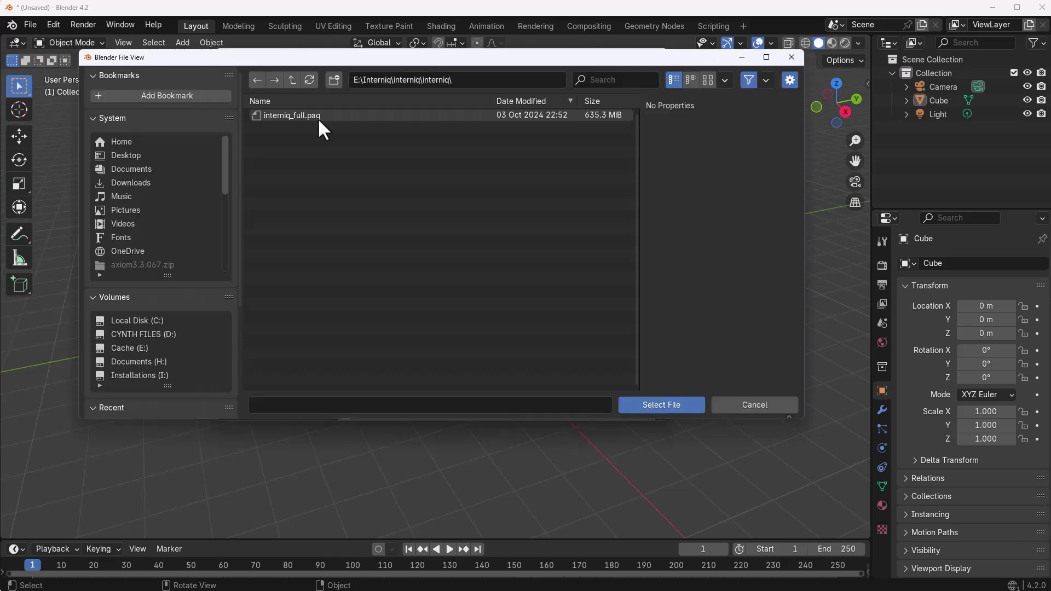
{"action": "left_click", "coordinate": [321, 119]}
{"action": "left_click", "coordinate": [659, 404]}
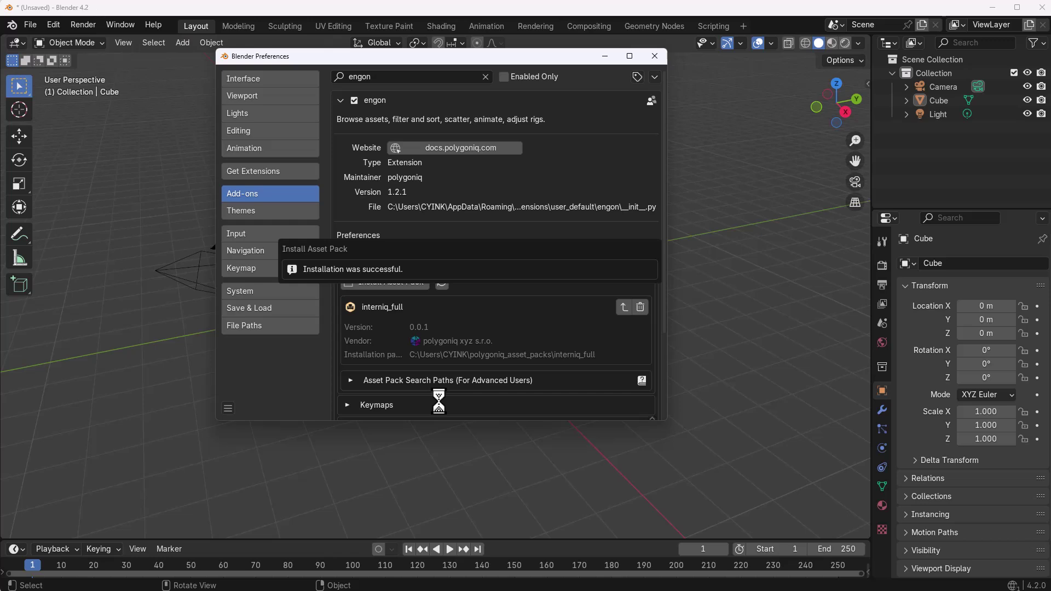
Step: Save the preferences and close the Preferences window
{"action": "left_click", "coordinate": [228, 409]}
{"action": "left_click", "coordinate": [260, 363]}
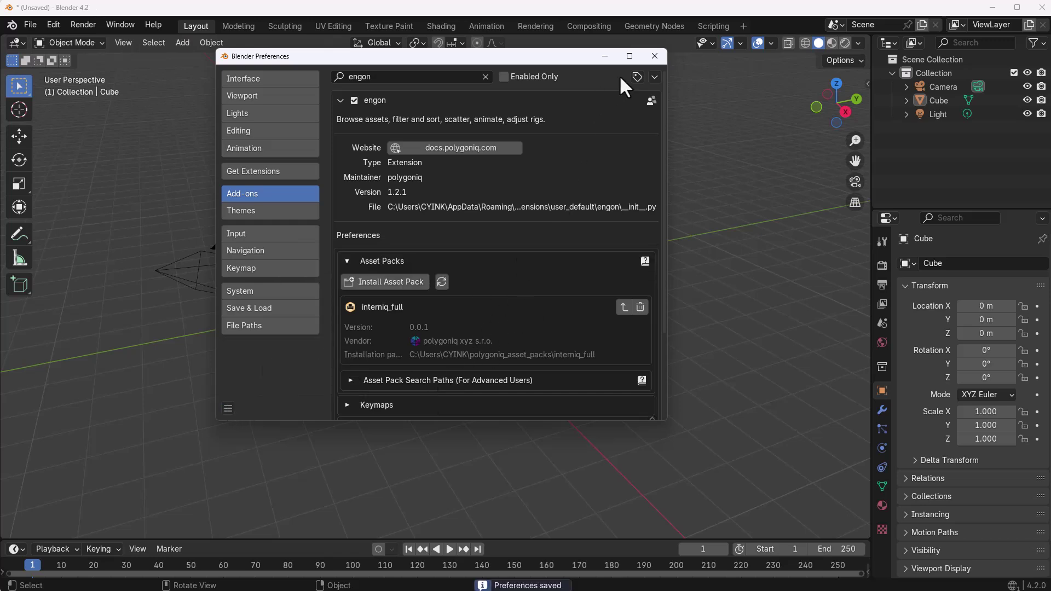
{"action": "left_click", "coordinate": [654, 56]}
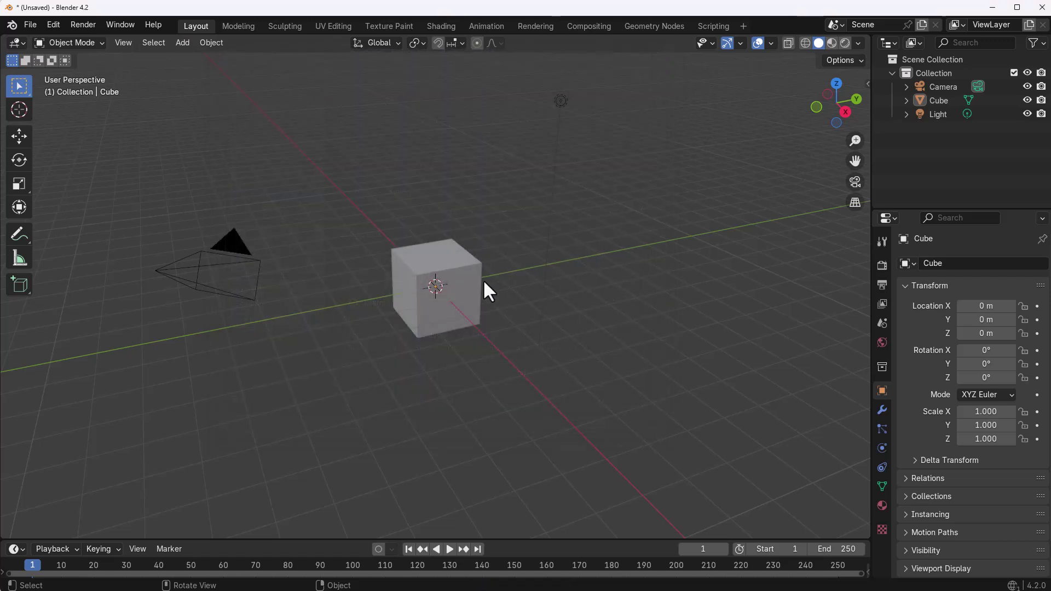
Step: Delete the default cube and launch Browse Assets from the polygoniq sidebar tab
{"action": "left_click", "coordinate": [465, 292]}
{"action": "key", "text": "Delete"}
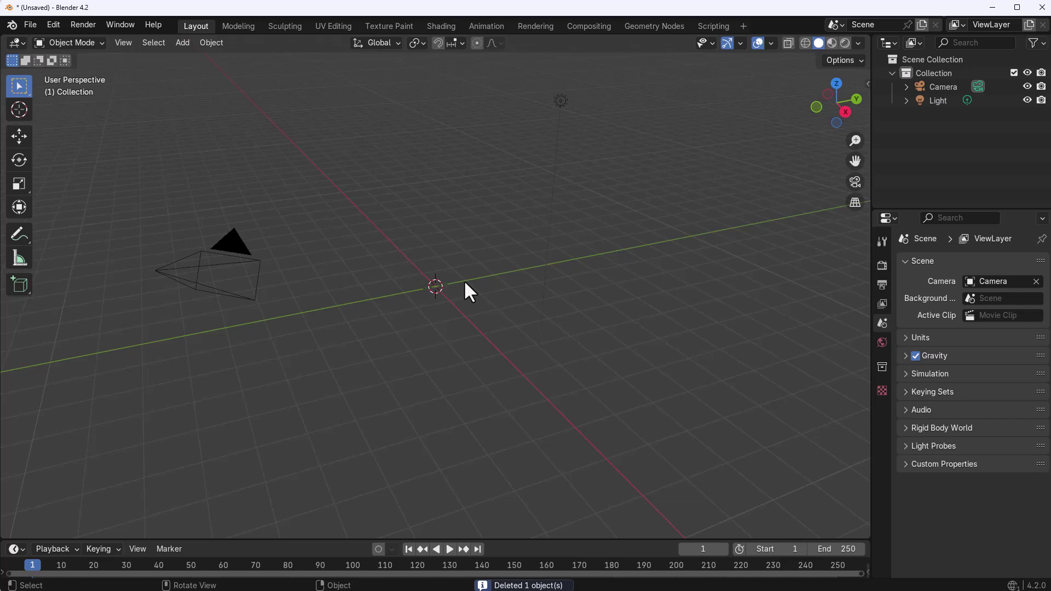
{"action": "key", "text": "n"}
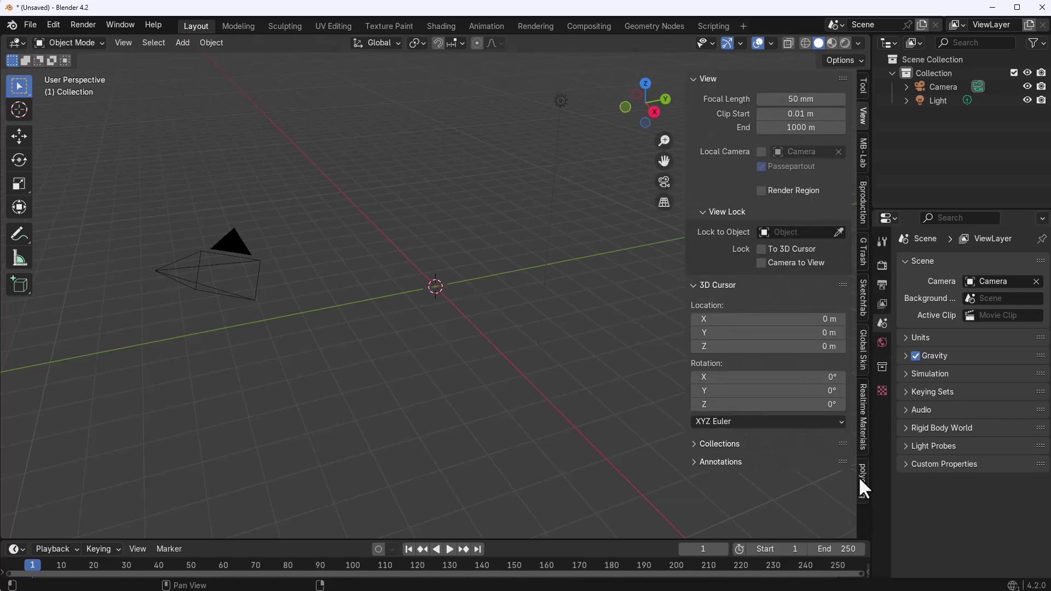
{"action": "left_click", "coordinate": [862, 480]}
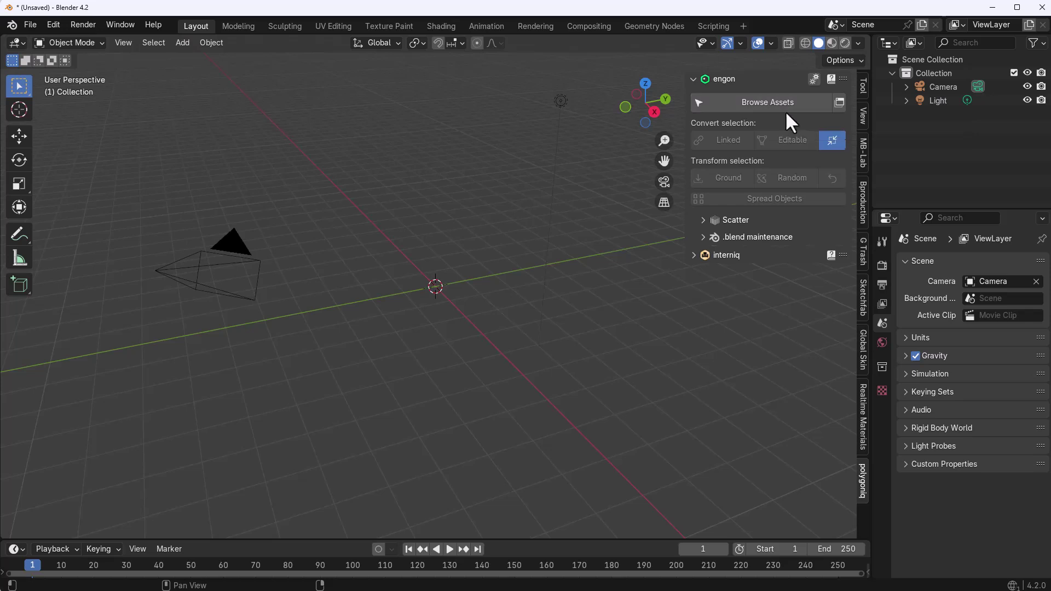
{"action": "left_click", "coordinate": [727, 105]}
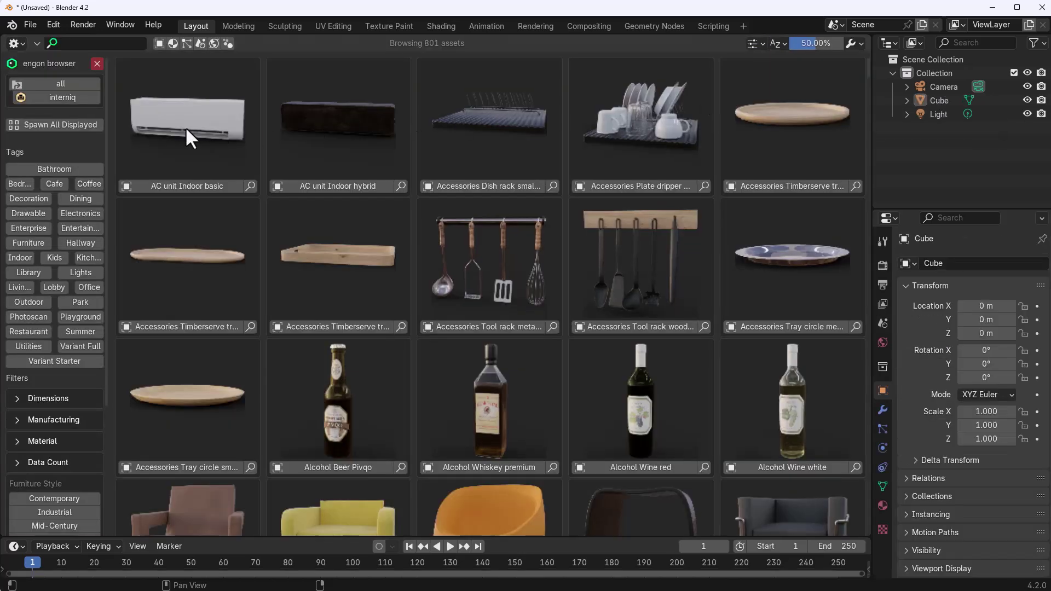
Step: Browse the Bathroom category and its Accessories, then return to all interniq assets
{"action": "left_click", "coordinate": [57, 95]}
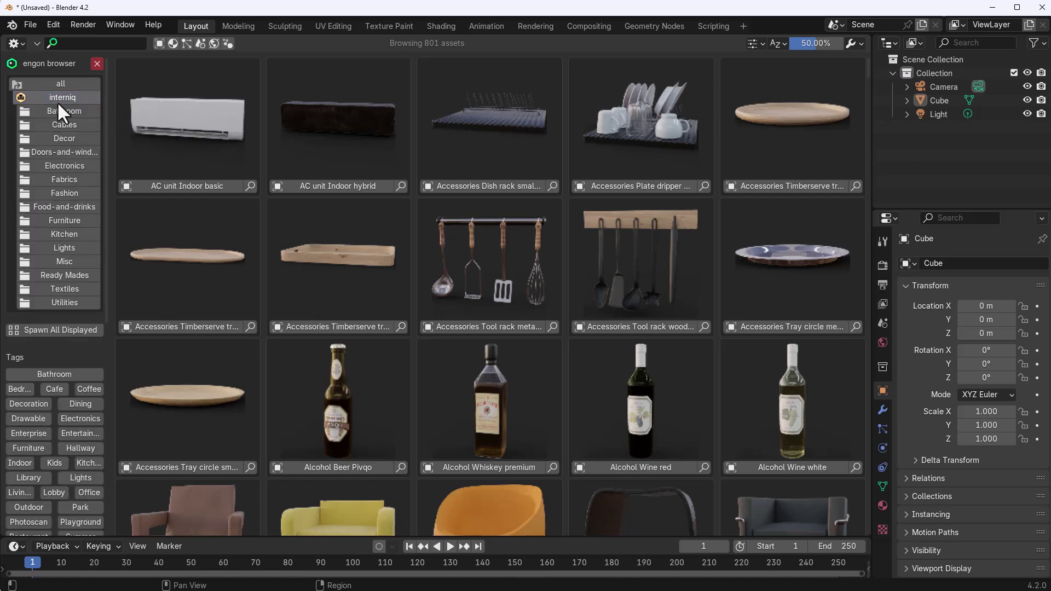
{"action": "left_click", "coordinate": [57, 104]}
{"action": "left_click", "coordinate": [67, 118]}
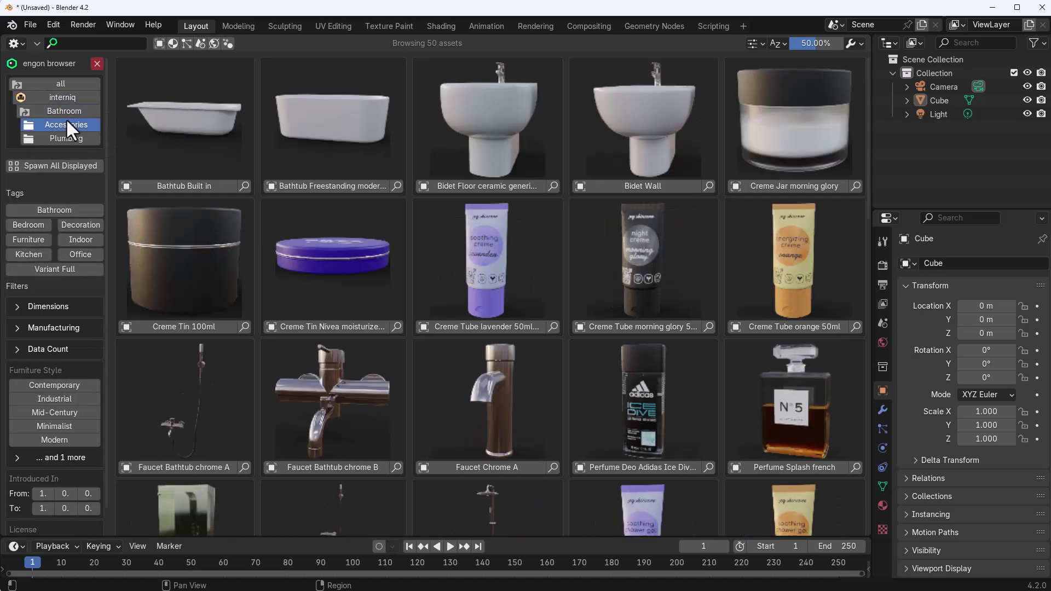
{"action": "left_click", "coordinate": [59, 110]}
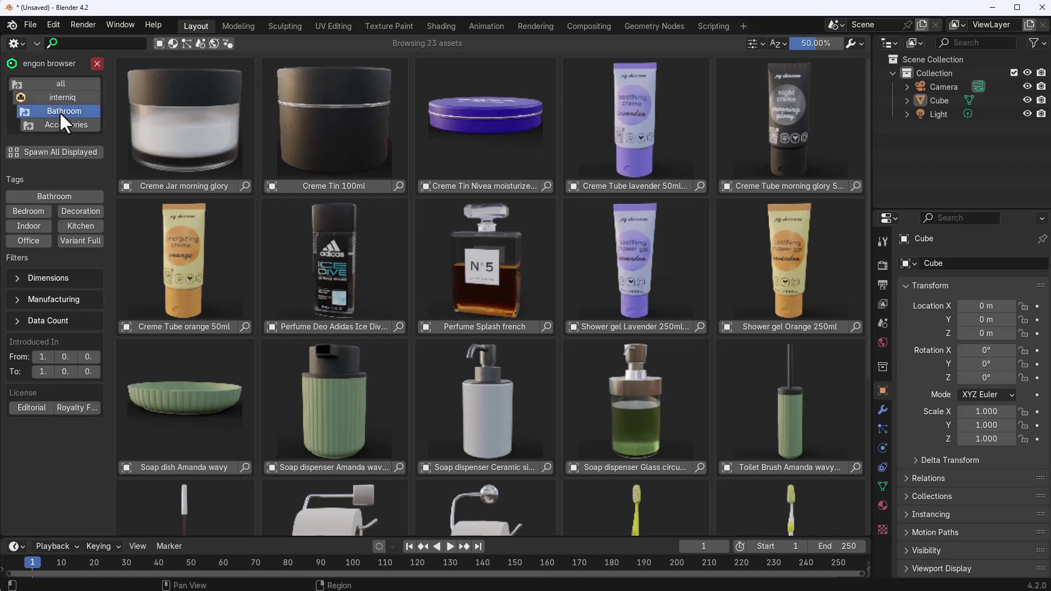
{"action": "left_click", "coordinate": [61, 99]}
{"action": "left_click", "coordinate": [62, 84]}
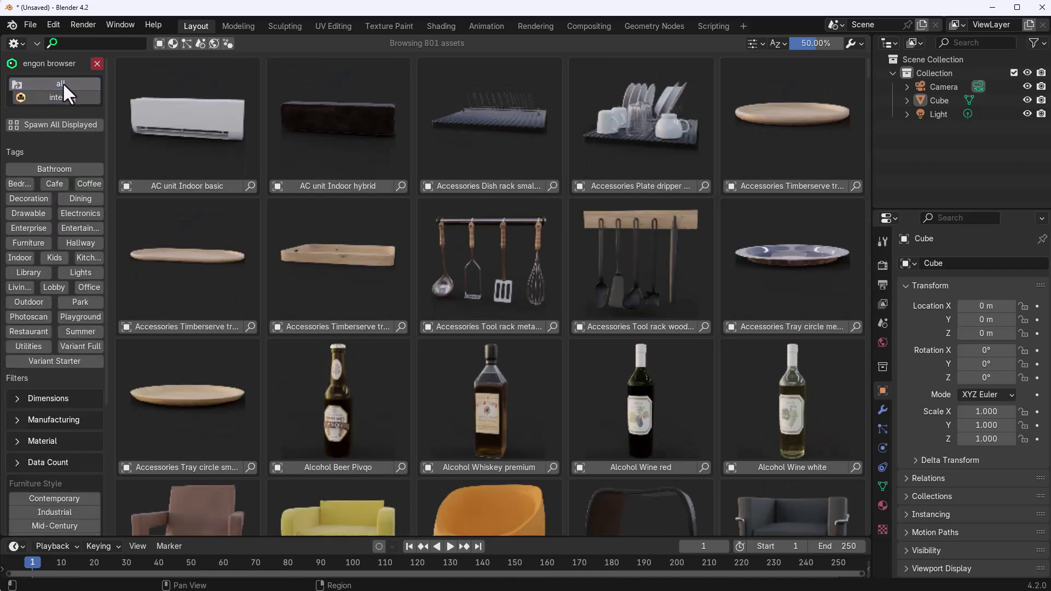
Step: Apply and remove the Lobby, Summer and Entertainment tag filters in turn
{"action": "left_click", "coordinate": [60, 286]}
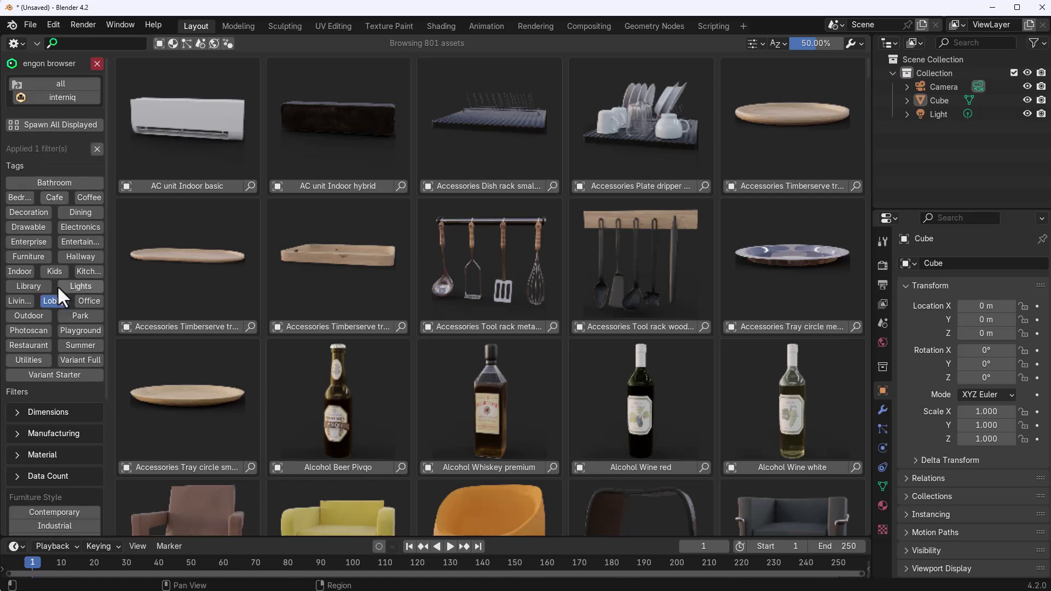
{"action": "left_click", "coordinate": [39, 286]}
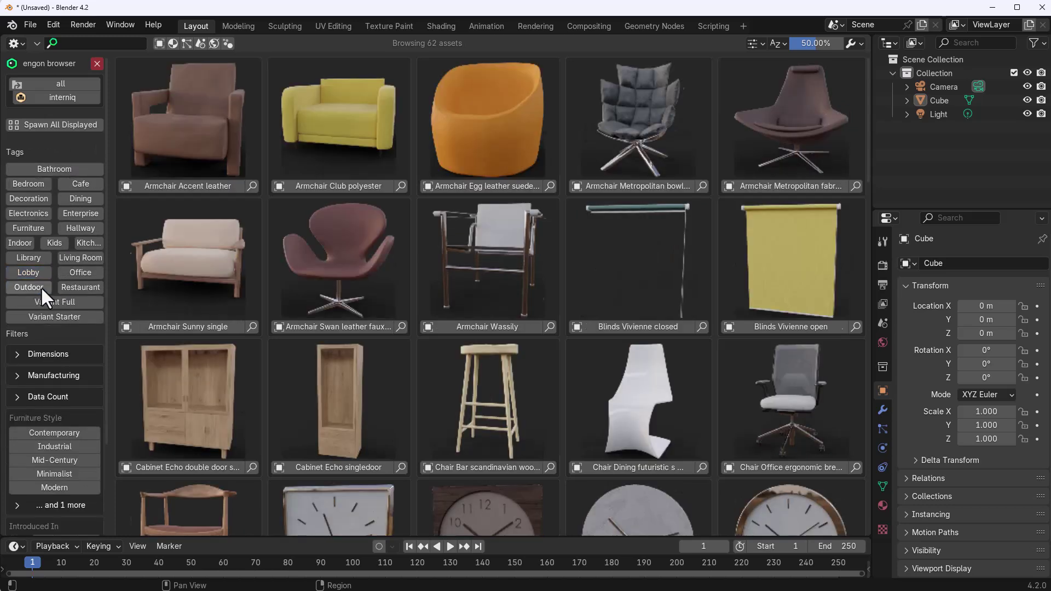
{"action": "left_click", "coordinate": [77, 333]}
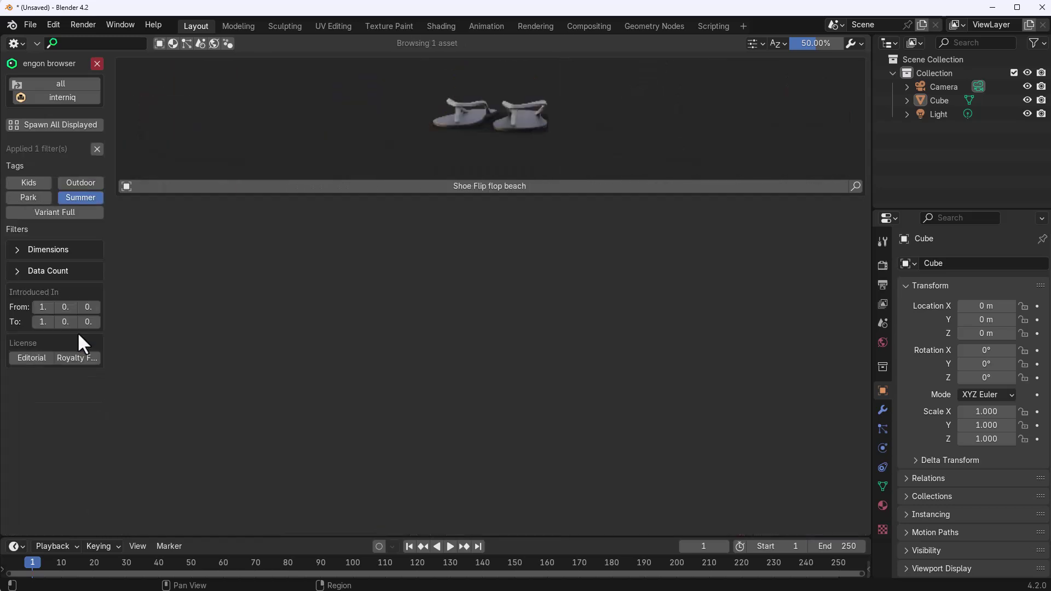
{"action": "left_click", "coordinate": [87, 197]}
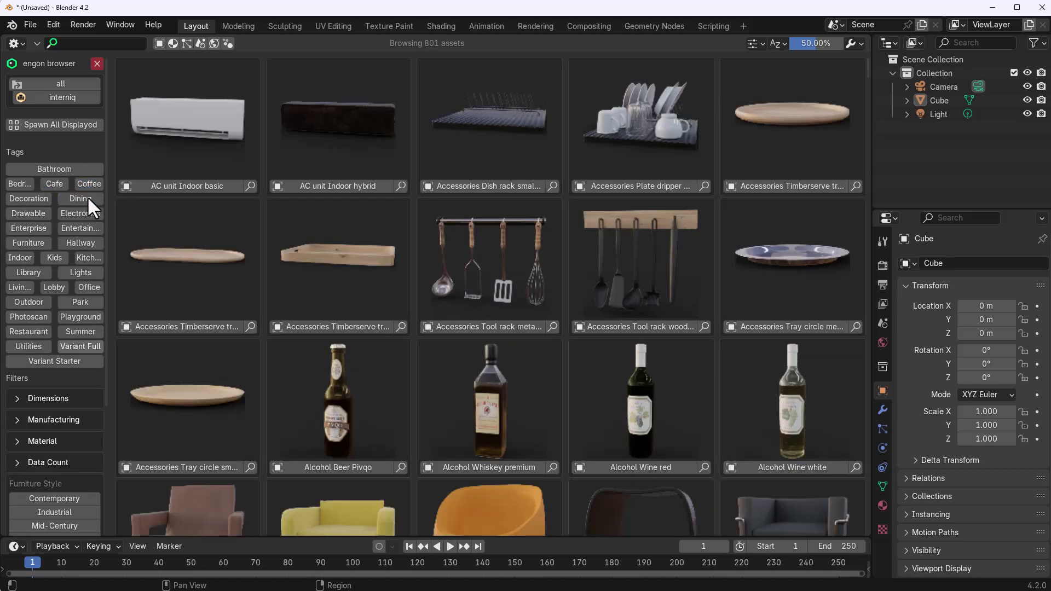
{"action": "left_click", "coordinate": [80, 230]}
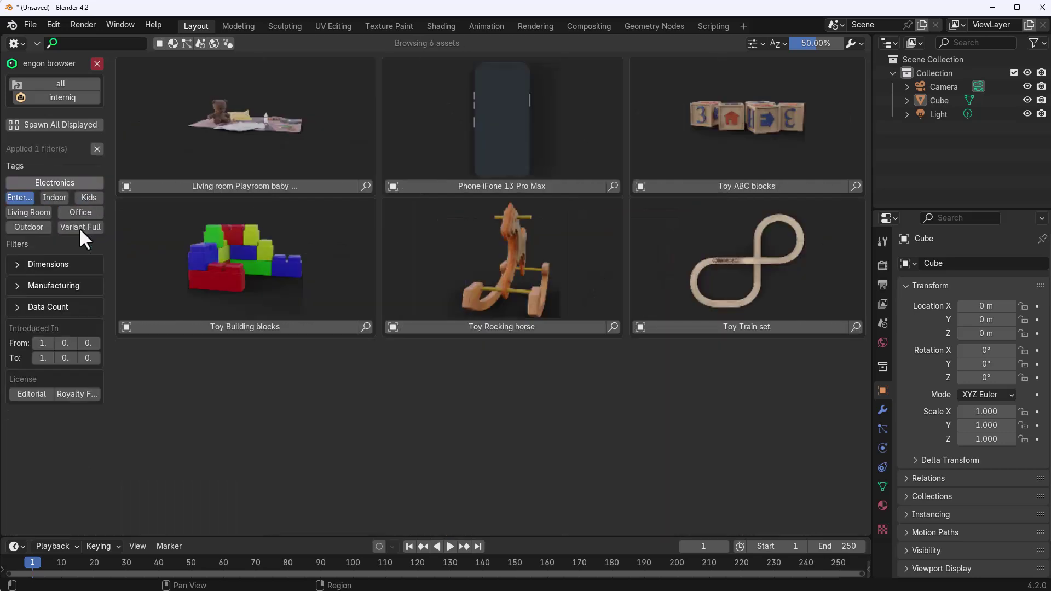
{"action": "left_click", "coordinate": [12, 200]}
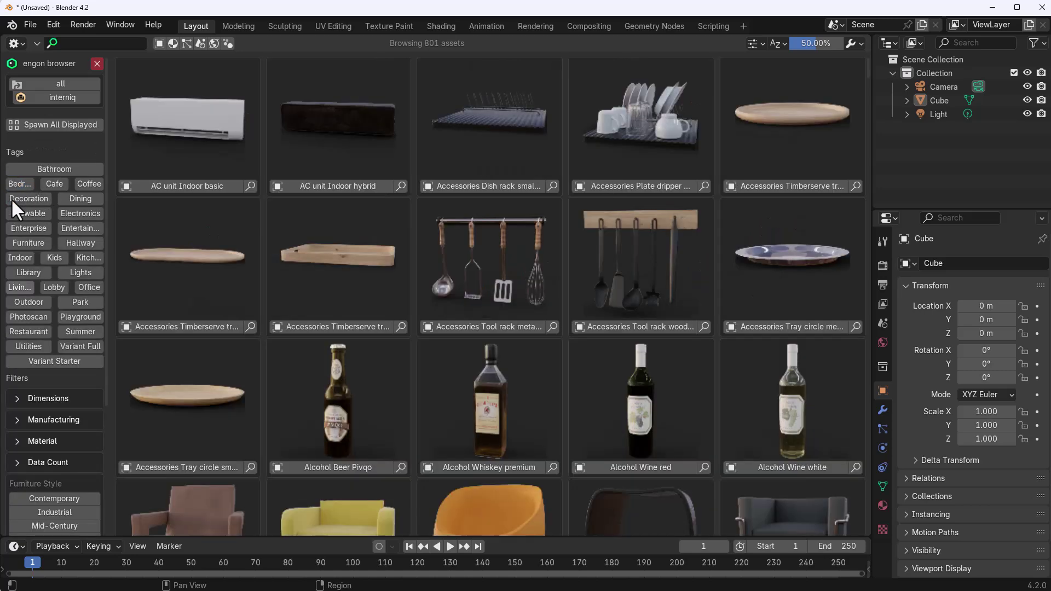
Step: Filter by the Bathroom, Bedroom and Cafe tags, then clear the Cafe filter
{"action": "left_click", "coordinate": [76, 171]}
{"action": "scroll", "coordinate": [411, 273], "scroll_direction": "down", "scroll_amount": 10}
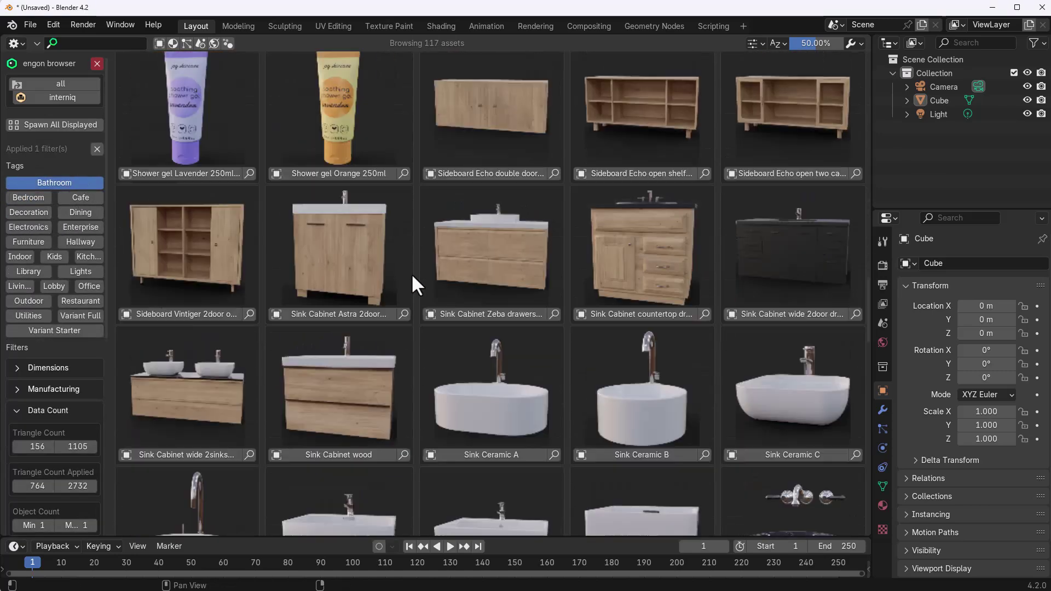
{"action": "scroll", "coordinate": [411, 274], "scroll_direction": "down", "scroll_amount": 5}
{"action": "left_click", "coordinate": [44, 193]}
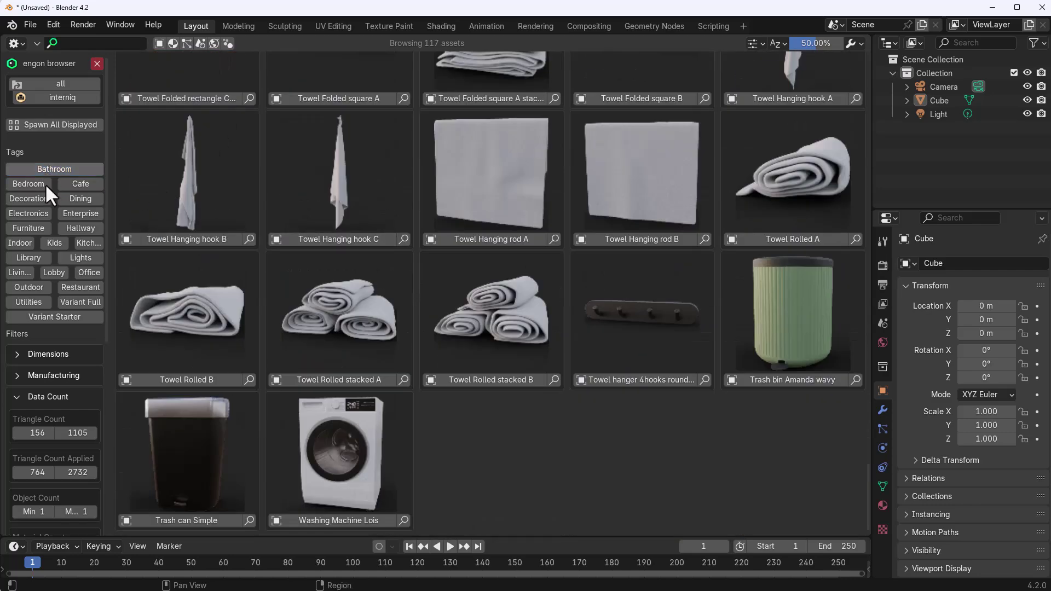
{"action": "left_click", "coordinate": [17, 181]}
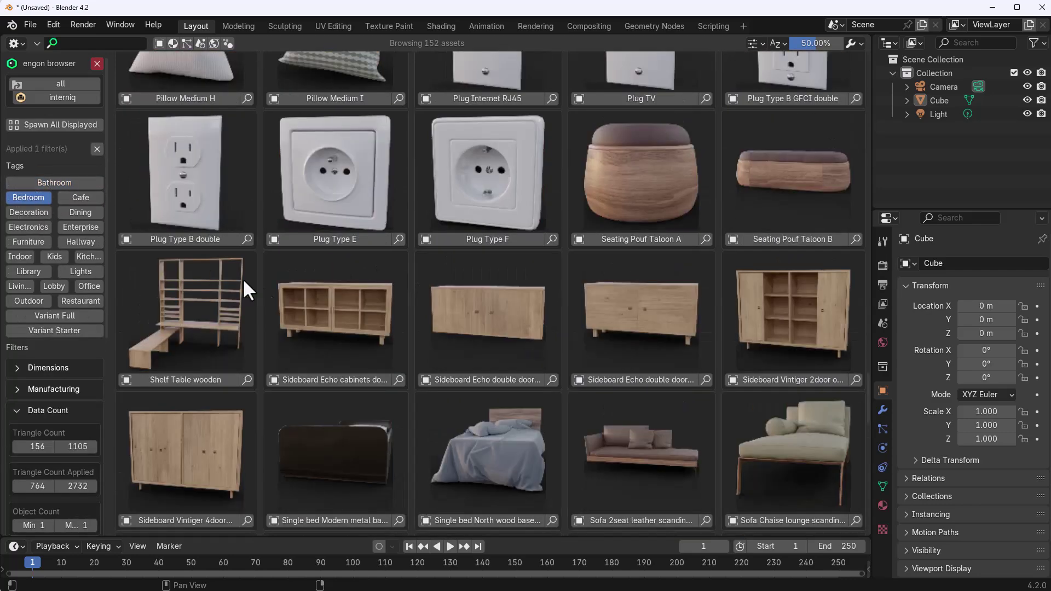
{"action": "scroll", "coordinate": [290, 305], "scroll_direction": "up", "scroll_amount": 5}
{"action": "scroll", "coordinate": [291, 304], "scroll_direction": "up", "scroll_amount": 5}
{"action": "scroll", "coordinate": [291, 305], "scroll_direction": "up", "scroll_amount": 5}
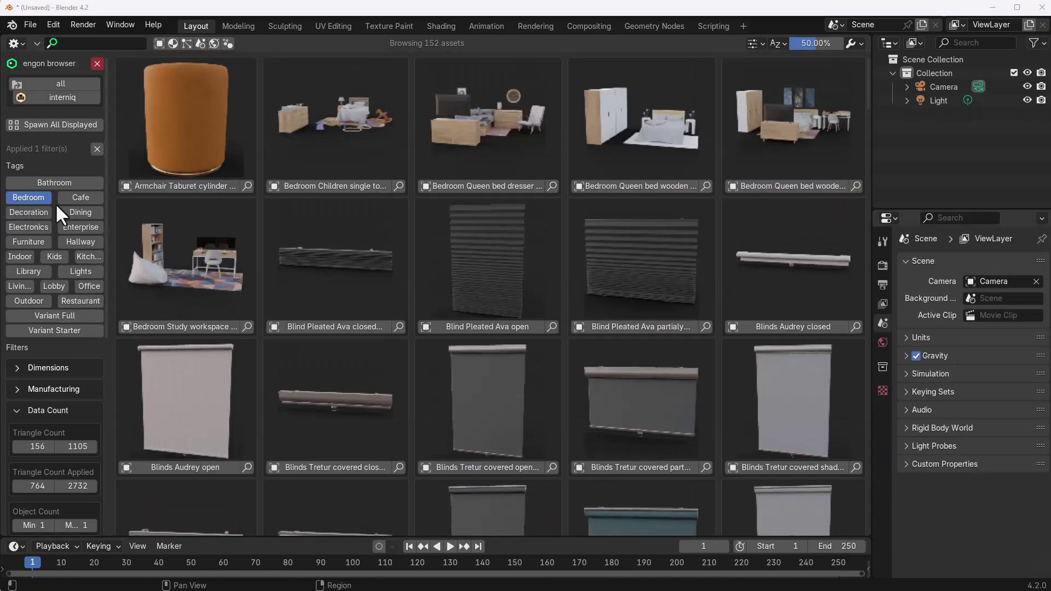
{"action": "left_click", "coordinate": [77, 200]}
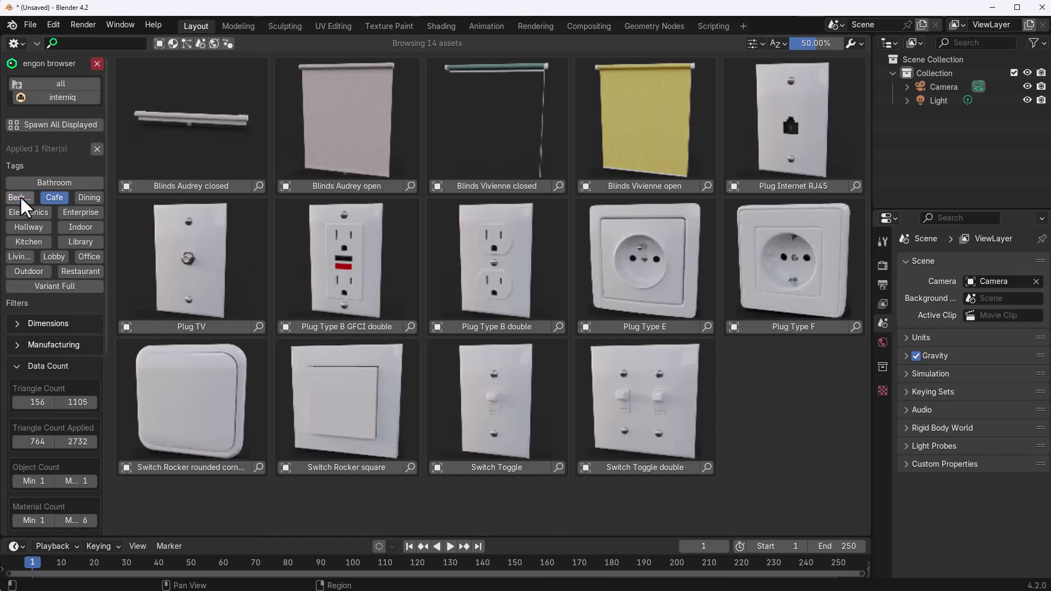
{"action": "left_click", "coordinate": [19, 195]}
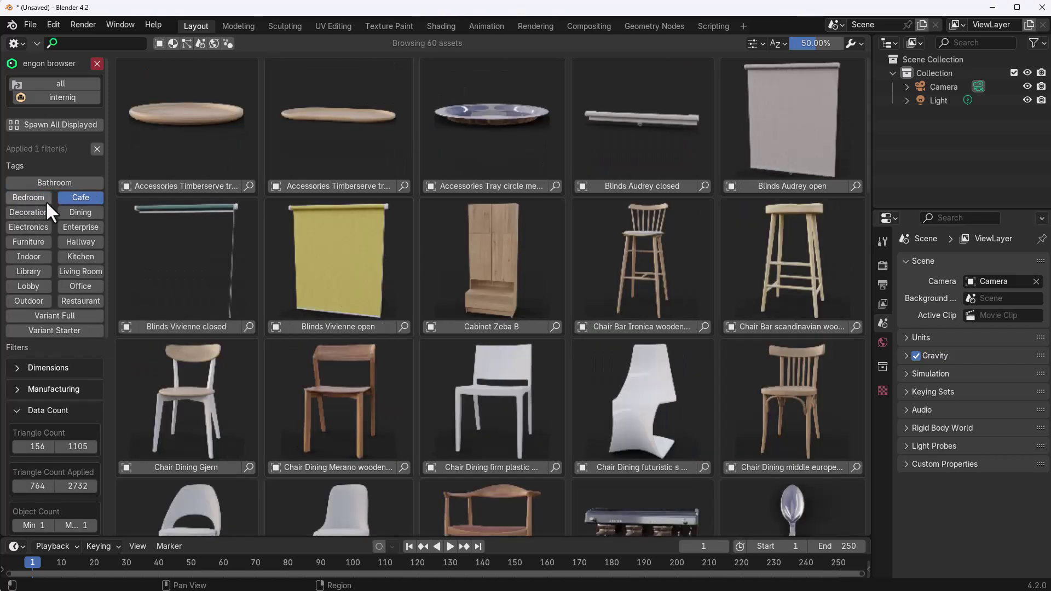
{"action": "left_click", "coordinate": [72, 198]}
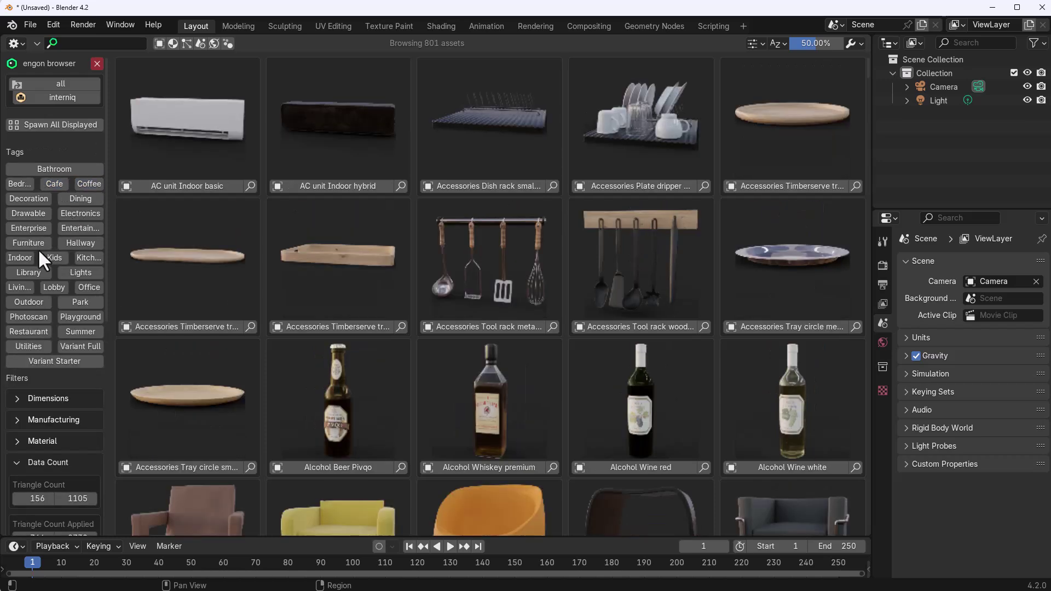
Step: Filter assets to Electronics and turn half the split browser area into a 3D Viewport
{"action": "left_click", "coordinate": [79, 212]}
{"action": "left_click_drag", "start_coordinate": [868, 535], "coordinate": [345, 452]}
{"action": "left_click", "coordinate": [362, 42]}
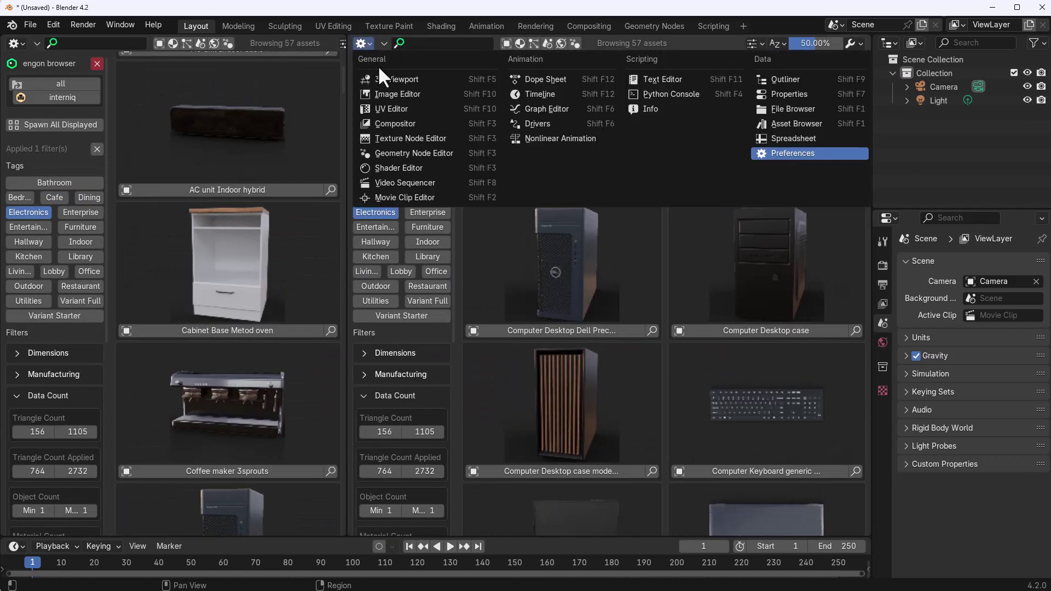
{"action": "left_click", "coordinate": [385, 74]}
{"action": "scroll", "coordinate": [222, 340], "scroll_direction": "down", "scroll_amount": 10}
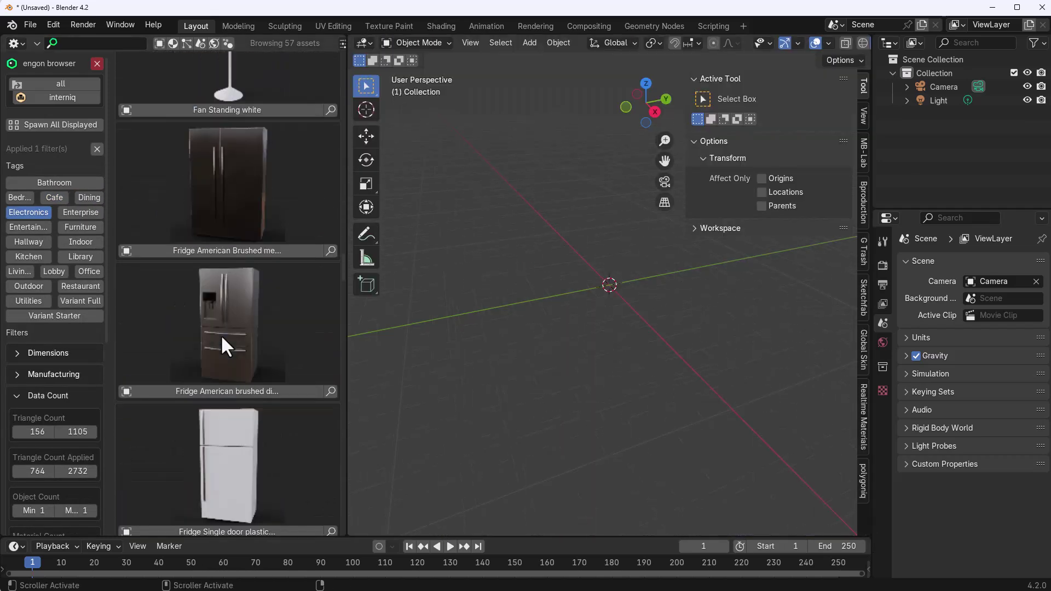
{"action": "scroll", "coordinate": [218, 386], "scroll_direction": "down", "scroll_amount": 10}
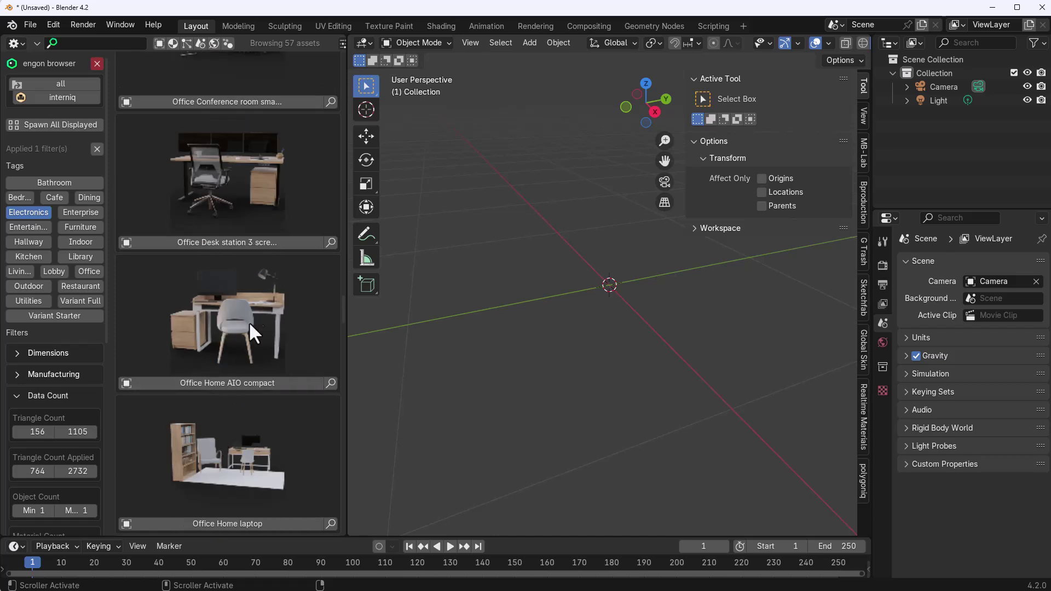
Step: Spawn Office Desk station 3 and the Office Home laptop set, then loop-cut the wall
{"action": "left_click", "coordinate": [236, 240]}
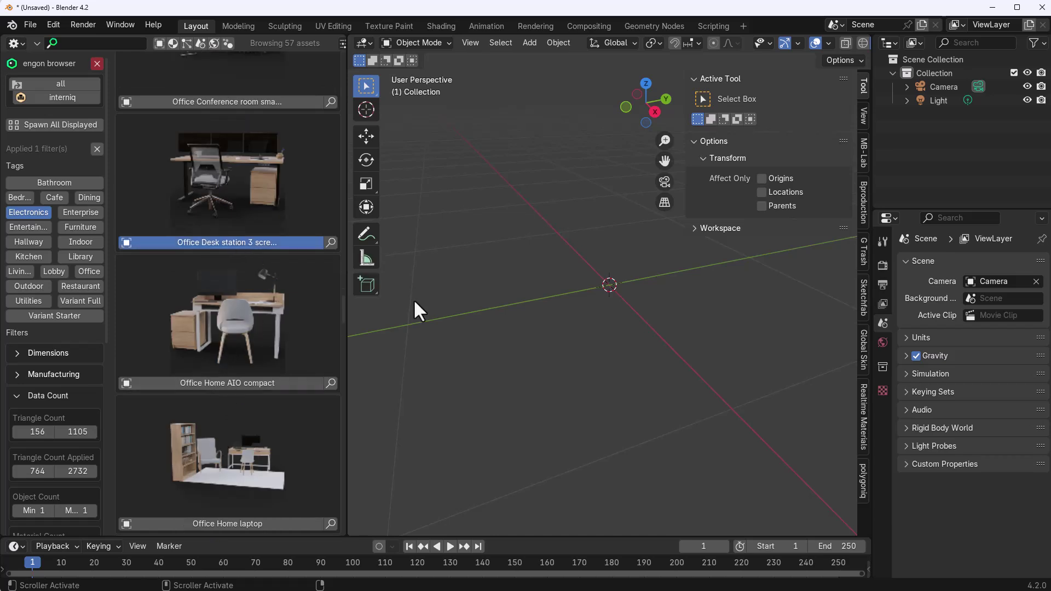
{"action": "mouse_move", "coordinate": [610, 293]}
{"action": "middle_mouse_down"}
{"action": "mouse_move", "coordinate": [687, 246]}
{"action": "mouse_move", "coordinate": [597, 383]}
{"action": "middle_mouse_up"}
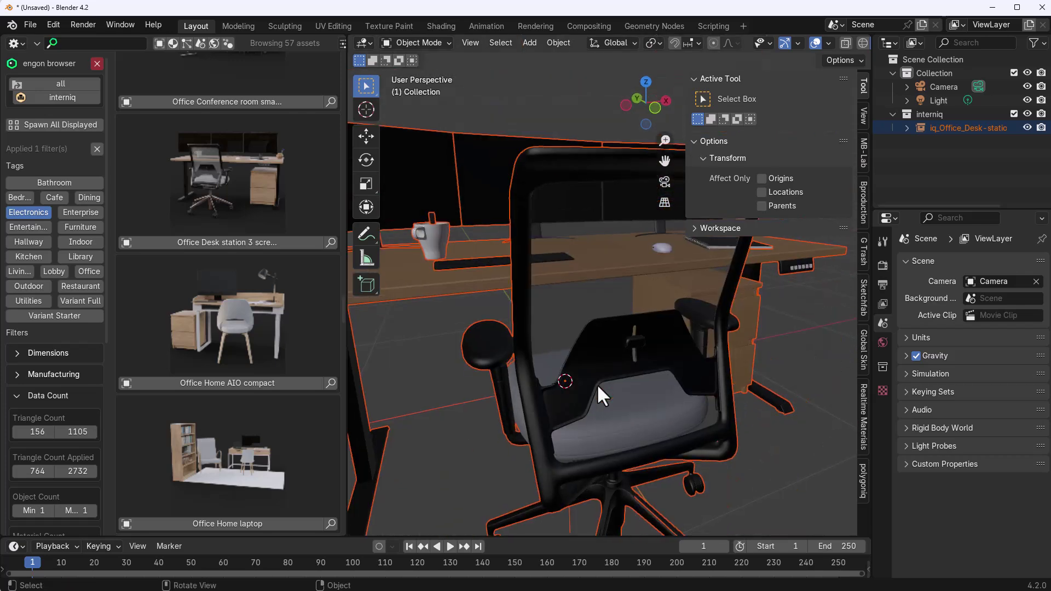
{"action": "scroll", "coordinate": [569, 356], "scroll_direction": "down", "scroll_amount": 5}
{"action": "left_click", "coordinate": [372, 140]}
{"action": "left_click", "coordinate": [228, 523]}
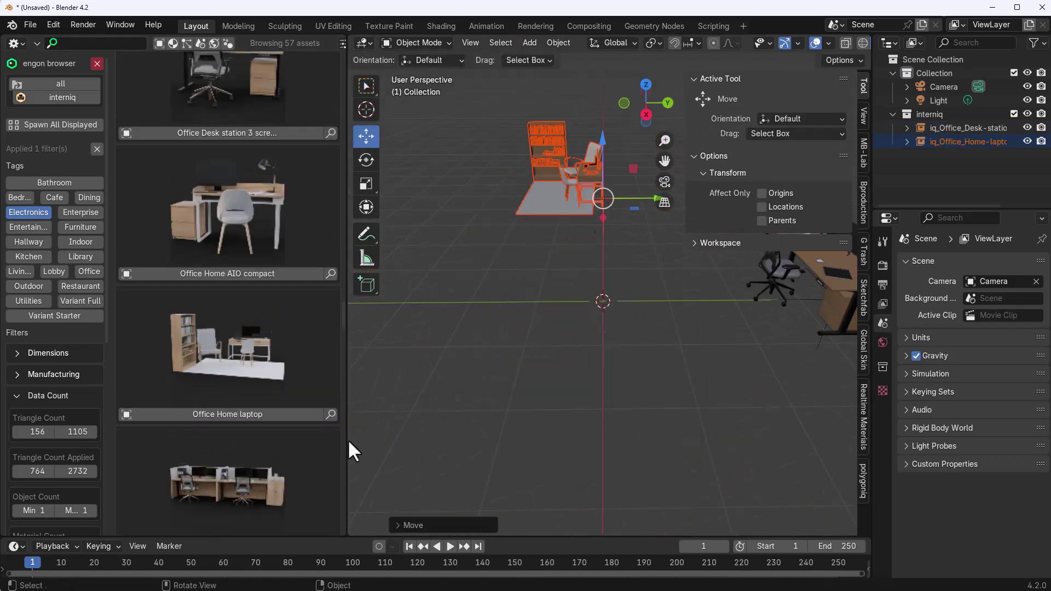
{"action": "scroll", "coordinate": [228, 328], "scroll_direction": "down", "scroll_amount": 5}
{"action": "scroll", "coordinate": [606, 301], "scroll_direction": "up", "scroll_amount": 4}
{"action": "scroll", "coordinate": [179, 291], "scroll_direction": "down", "scroll_amount": 5}
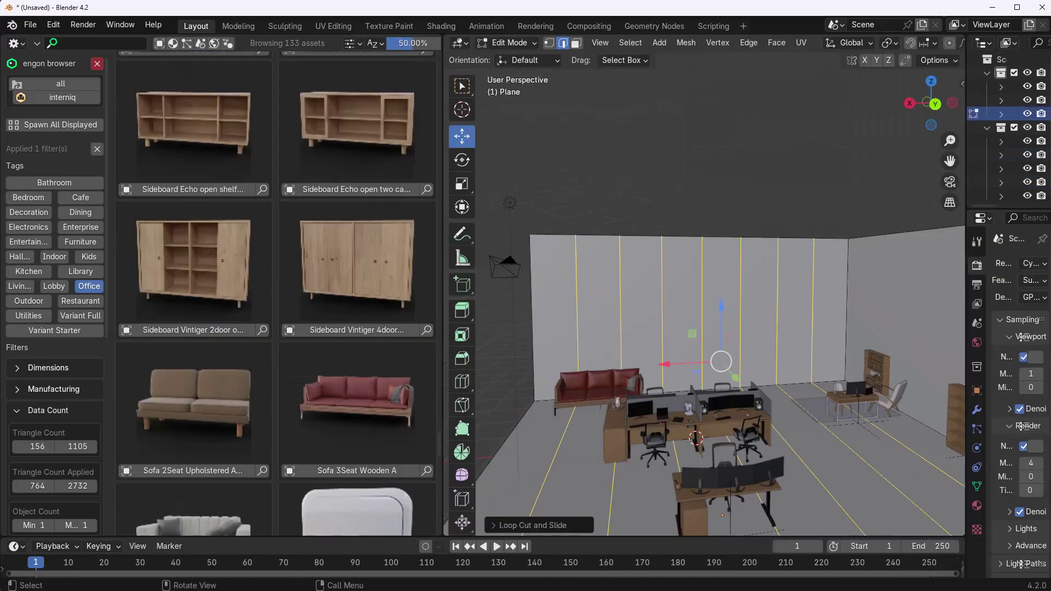
{"action": "key", "text": "ctrl+r"}
{"action": "left_click", "coordinate": [615, 258]}
{"action": "scroll", "coordinate": [651, 279], "scroll_direction": "up", "scroll_amount": 3}
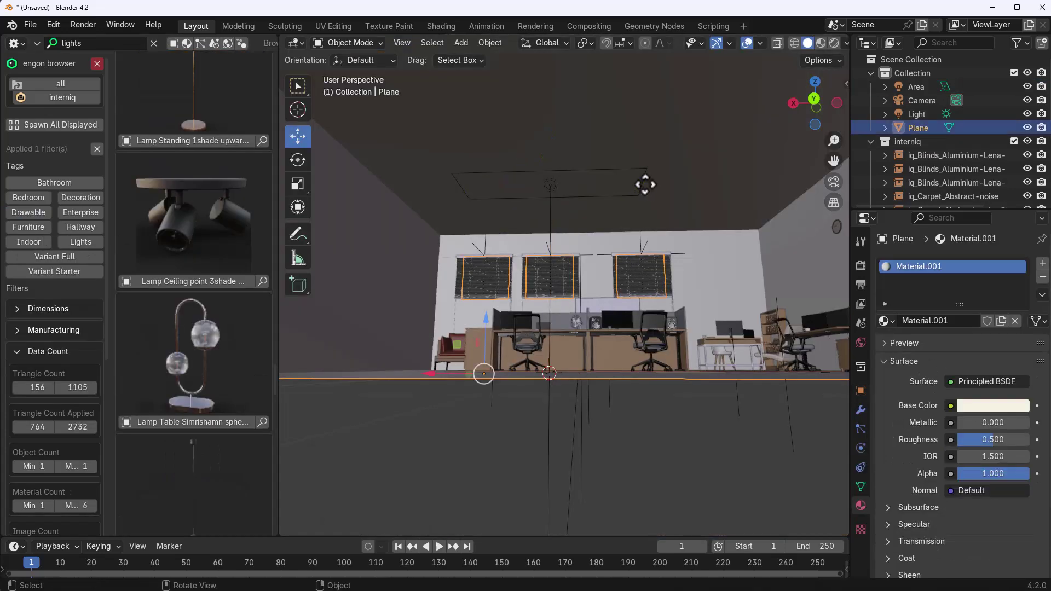
Step: Move the area light straight up along Z toward the ceiling
{"action": "left_click", "coordinate": [645, 184]}
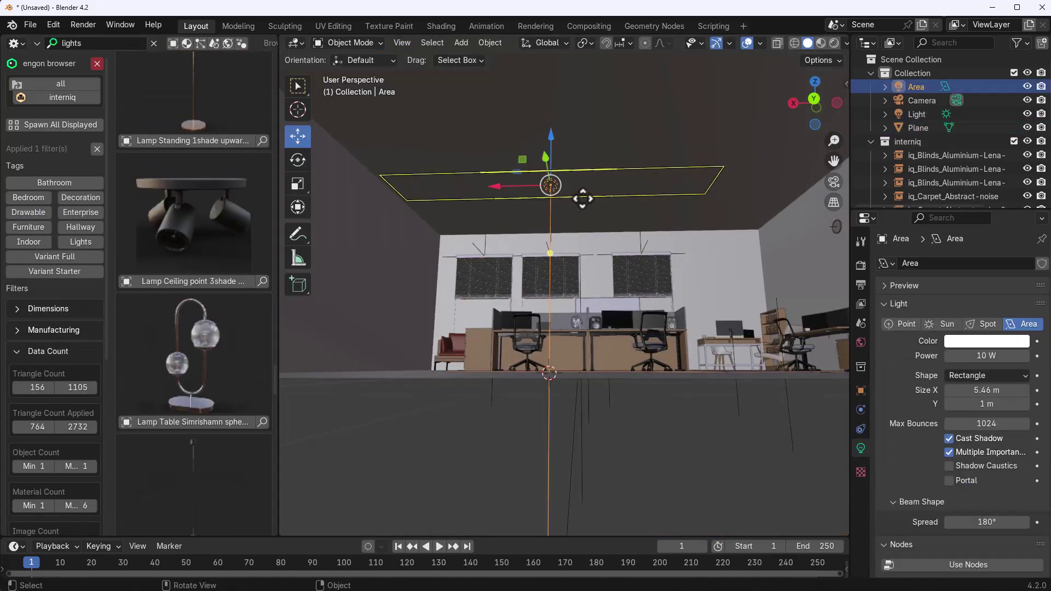
{"action": "middle_click_drag", "start_coordinate": [644, 184], "coordinate": [526, 176]}
{"action": "key", "text": "g"}
{"action": "key", "text": "z"}
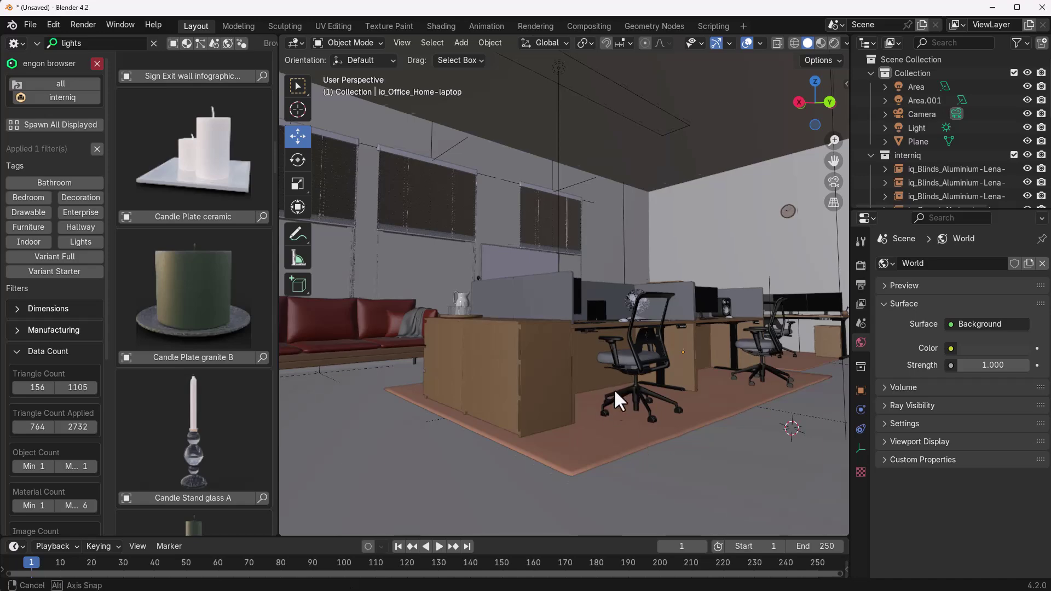
{"action": "mouse_move", "coordinate": [613, 389]}
{"action": "middle_mouse_down"}
{"action": "mouse_move", "coordinate": [580, 413]}
{"action": "mouse_move", "coordinate": [598, 375]}
{"action": "mouse_move", "coordinate": [508, 410]}
{"action": "mouse_move", "coordinate": [630, 423]}
{"action": "mouse_move", "coordinate": [484, 463]}
{"action": "mouse_move", "coordinate": [642, 414]}
{"action": "mouse_move", "coordinate": [521, 437]}
{"action": "mouse_move", "coordinate": [572, 411]}
{"action": "mouse_move", "coordinate": [655, 410]}
{"action": "middle_mouse_up"}
{"action": "scroll", "coordinate": [647, 375], "scroll_direction": "up", "scroll_amount": 6}
Step: Convert the linked office desk set into editable objects with engon
{"action": "left_click", "coordinate": [640, 402]}
{"action": "key", "text": "n"}
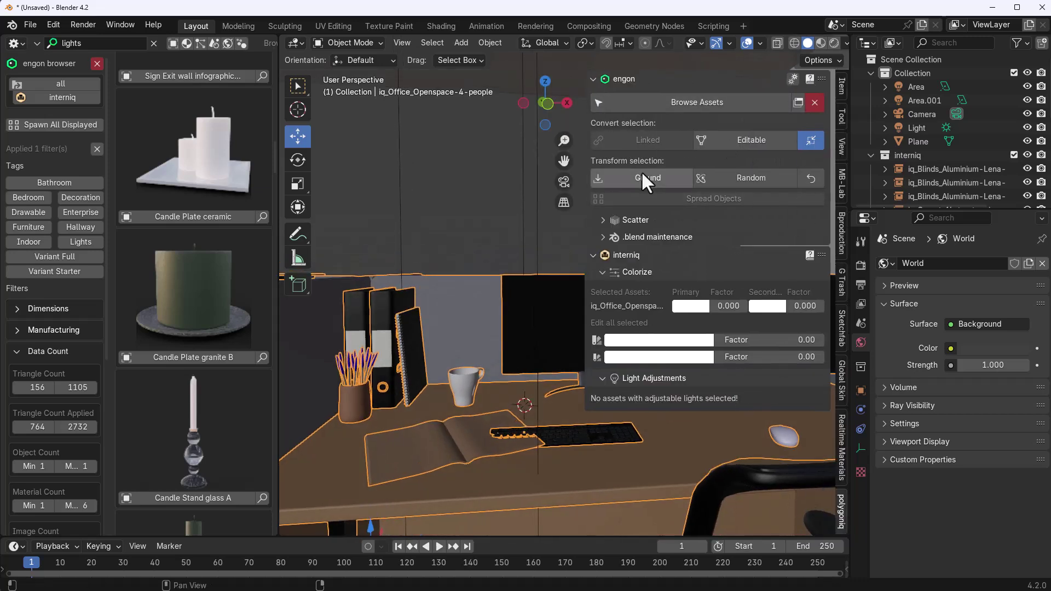
{"action": "left_click", "coordinate": [746, 138]}
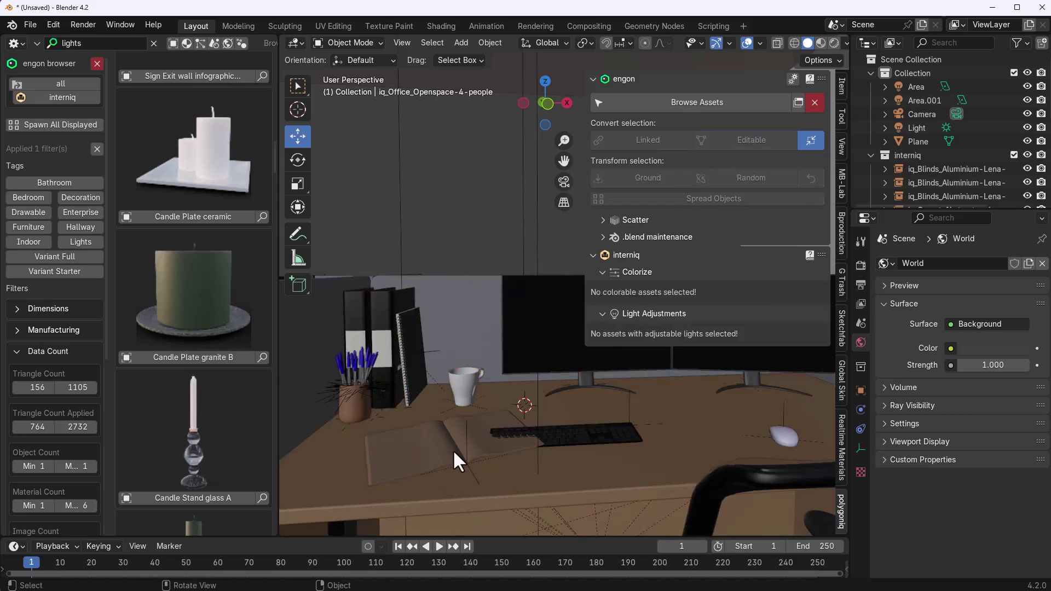
Step: Leave the magazine in place and slide the keyboard slightly right along the desk
{"action": "left_click", "coordinate": [454, 451]}
{"action": "left_click_drag", "start_coordinate": [505, 463], "coordinate": [422, 457]}
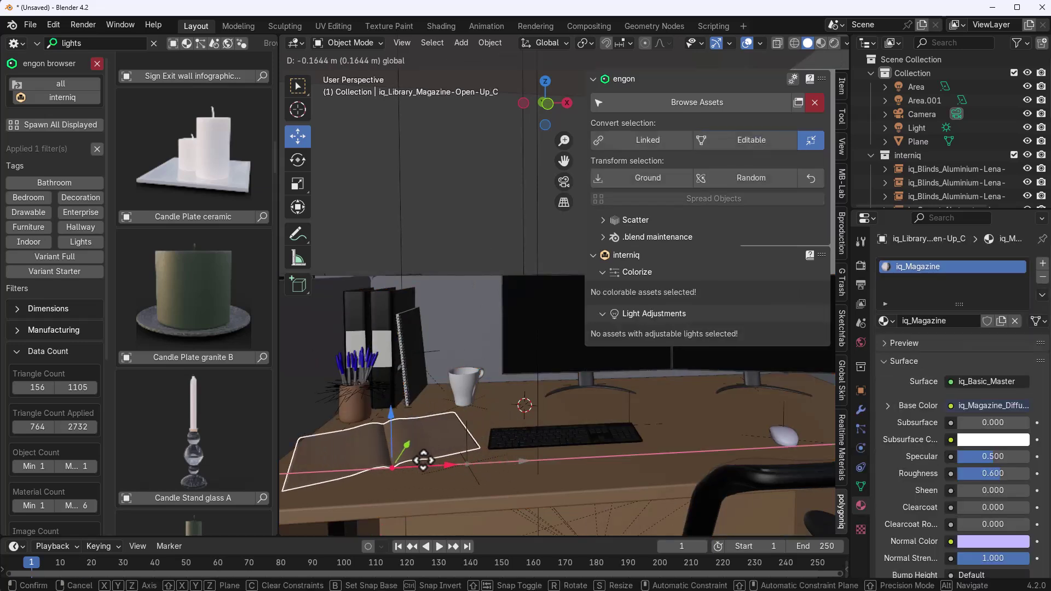
{"action": "key", "text": "Escape"}
{"action": "left_click", "coordinate": [538, 435]}
{"action": "left_click_drag", "start_coordinate": [668, 426], "coordinate": [698, 429]}
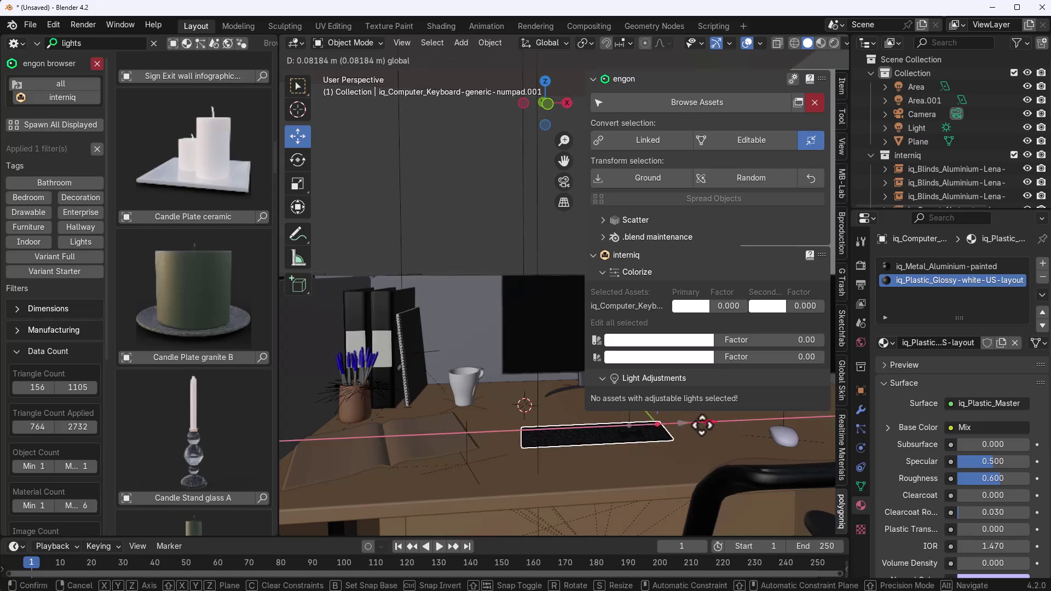
{"action": "mouse_move", "coordinate": [524, 437]}
{"action": "middle_mouse_down"}
{"action": "mouse_move", "coordinate": [430, 452]}
{"action": "mouse_move", "coordinate": [537, 401]}
{"action": "mouse_move", "coordinate": [620, 416]}
{"action": "mouse_move", "coordinate": [513, 400]}
{"action": "mouse_move", "coordinate": [439, 444]}
{"action": "middle_mouse_up"}
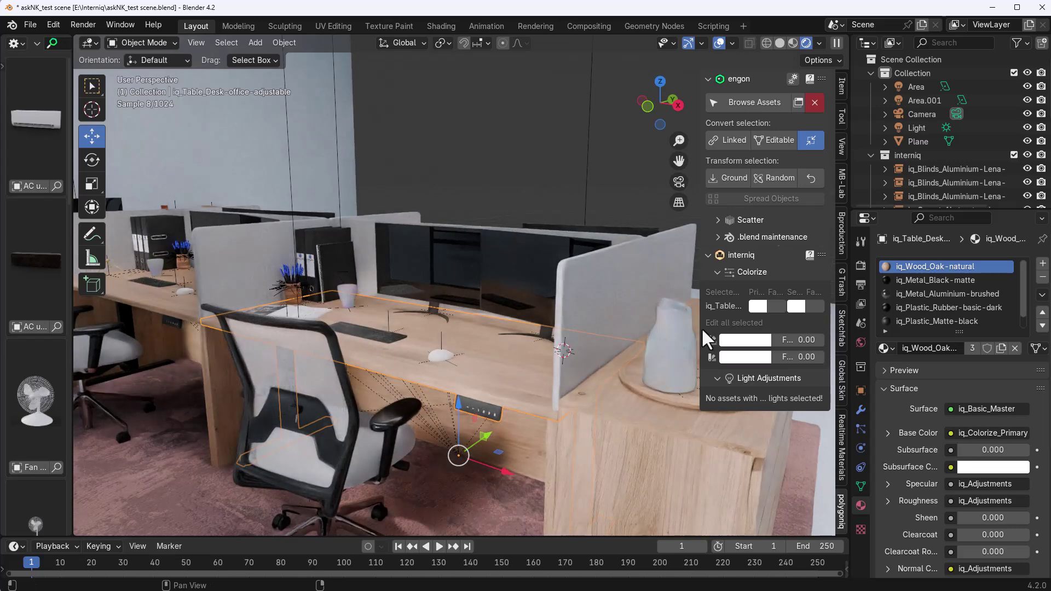
Step: Colorize the desk with a pink primary tint at 0.800 and green secondary at 0.470
{"action": "left_click_drag", "start_coordinate": [702, 328], "coordinate": [563, 328]}
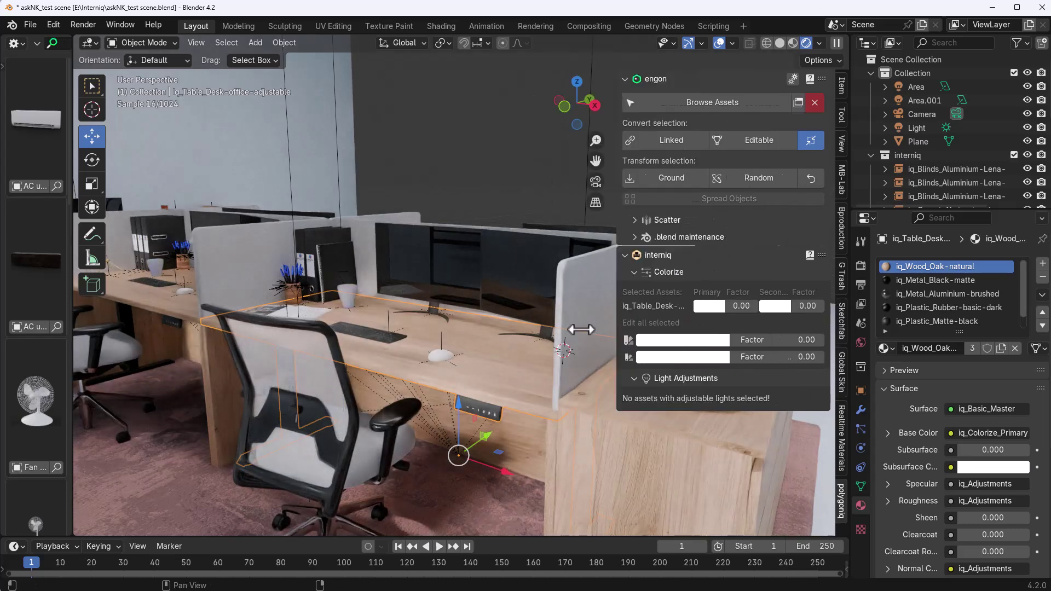
{"action": "left_click", "coordinate": [678, 306]}
{"action": "left_click", "coordinate": [733, 204]}
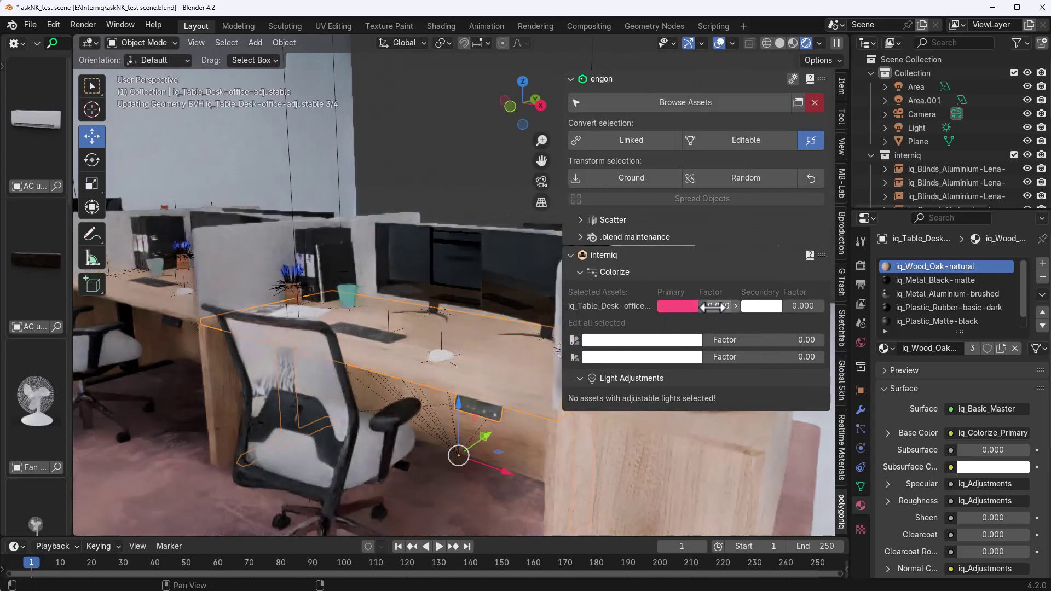
{"action": "left_click_drag", "start_coordinate": [719, 305], "coordinate": [768, 306]}
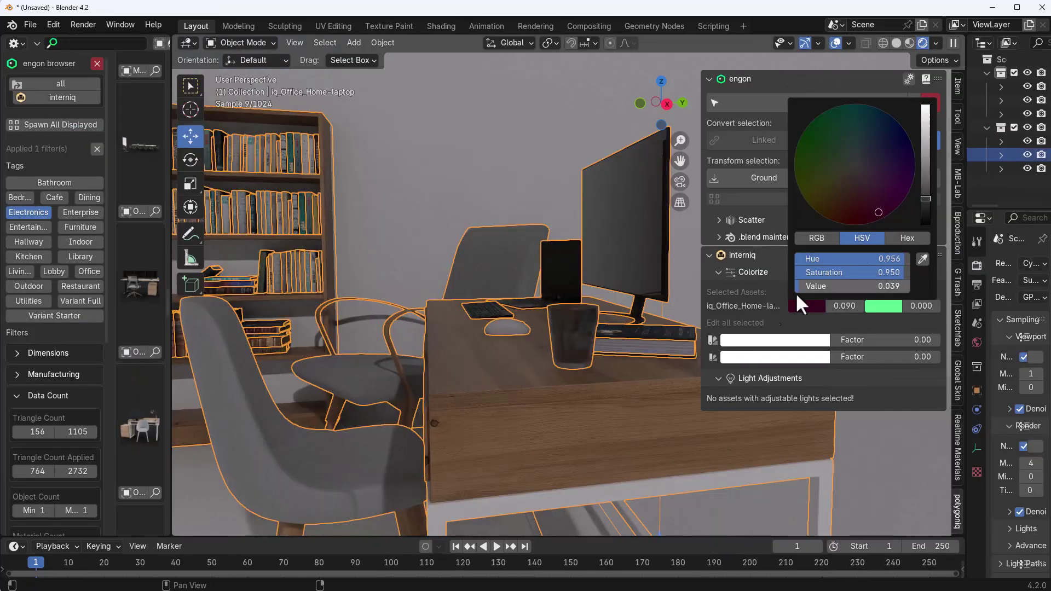
{"action": "left_click_drag", "start_coordinate": [844, 307], "coordinate": [957, 303]}
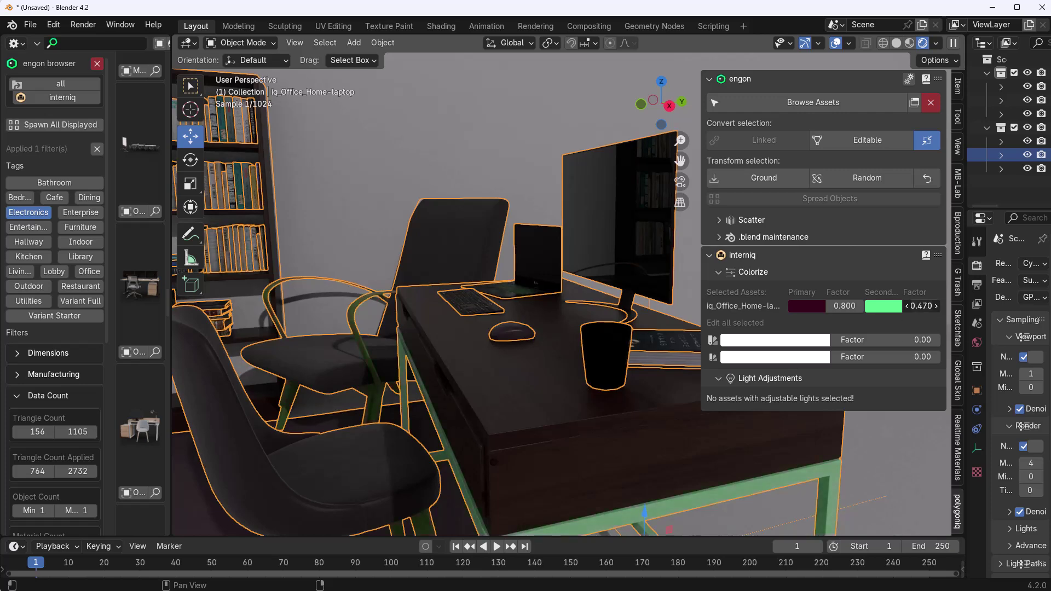
{"action": "mouse_move", "coordinate": [575, 353]}
{"action": "middle_mouse_down"}
{"action": "mouse_move", "coordinate": [466, 348]}
{"action": "mouse_move", "coordinate": [492, 444]}
{"action": "mouse_move", "coordinate": [553, 386]}
{"action": "middle_mouse_up"}
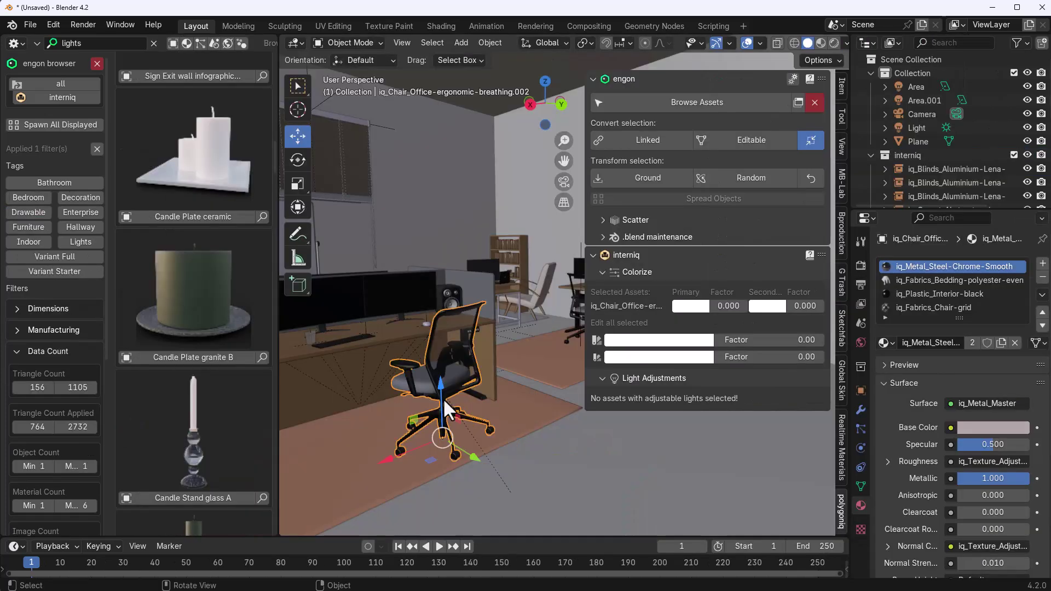
Step: Move the office chair to a new spot and ground it onto the floor
{"action": "key", "text": "g"}
{"action": "left_click", "coordinate": [410, 448]}
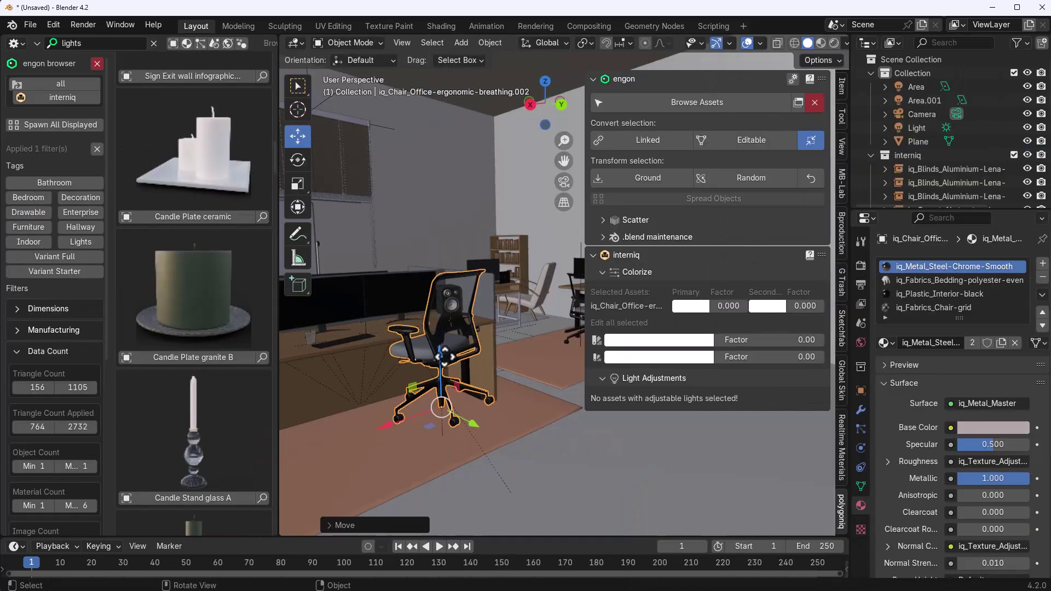
{"action": "mouse_move", "coordinate": [410, 447]}
{"action": "middle_mouse_down"}
{"action": "mouse_move", "coordinate": [505, 422]}
{"action": "mouse_move", "coordinate": [456, 368]}
{"action": "middle_mouse_up"}
{"action": "left_click", "coordinate": [645, 176]}
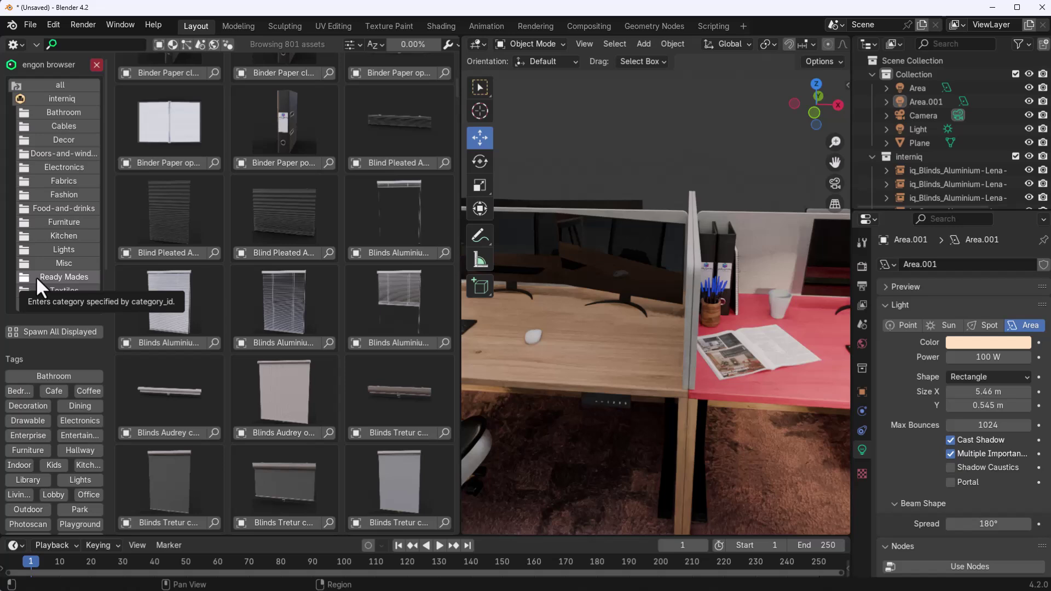
Step: Open the Fabrics category in the interniq asset browser
{"action": "left_click", "coordinate": [55, 111]}
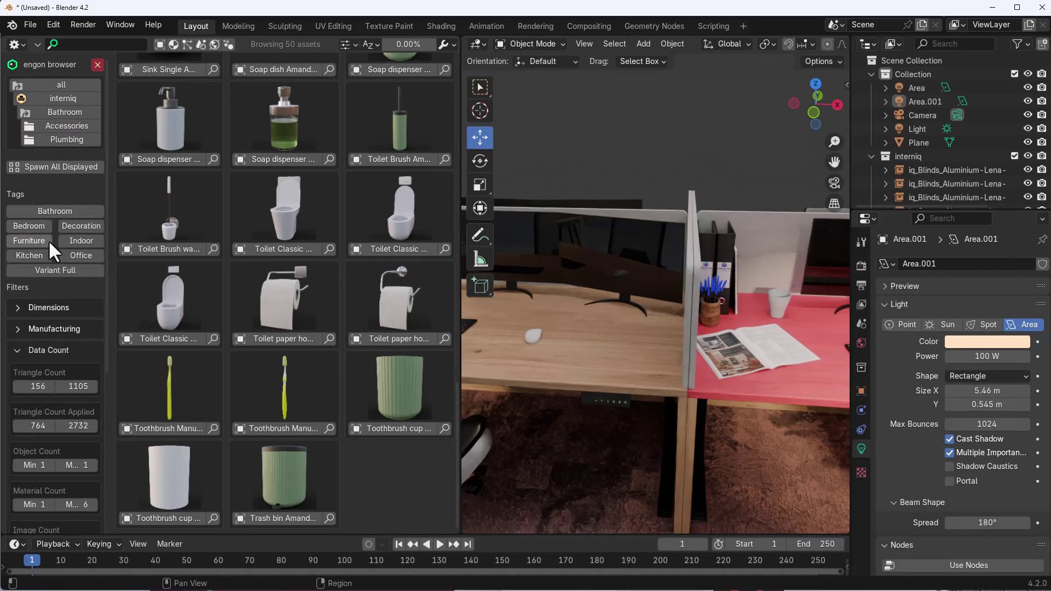
{"action": "left_click", "coordinate": [65, 97]}
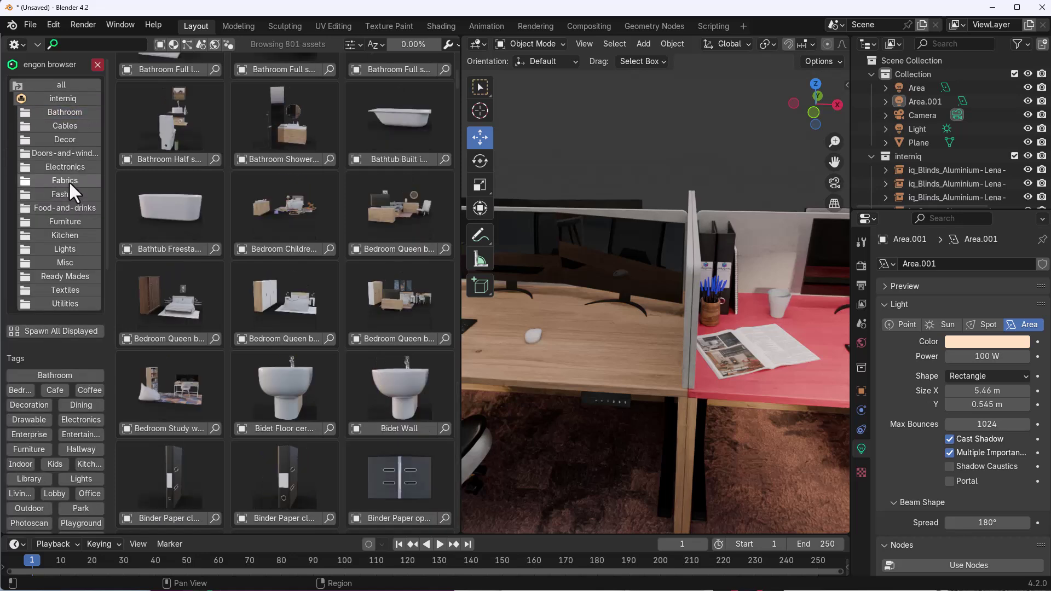
{"action": "left_click", "coordinate": [69, 183]}
{"action": "scroll", "coordinate": [168, 394], "scroll_direction": "up", "scroll_amount": 5}
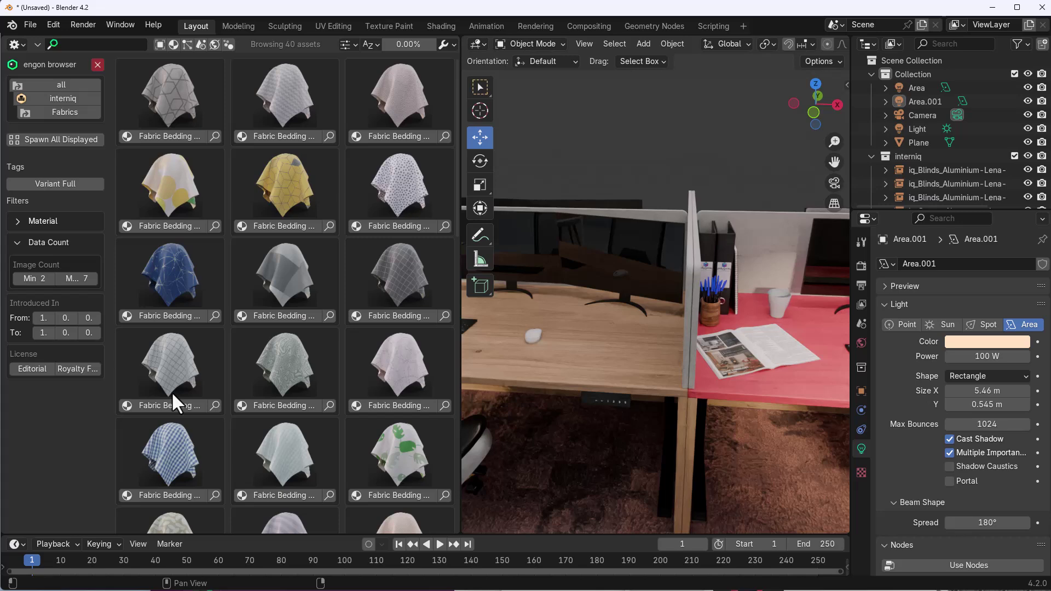
Step: Filter the fabrics by a blue-violet viewport colour in the material filters
{"action": "left_click", "coordinate": [19, 221]}
{"action": "left_click", "coordinate": [58, 458]}
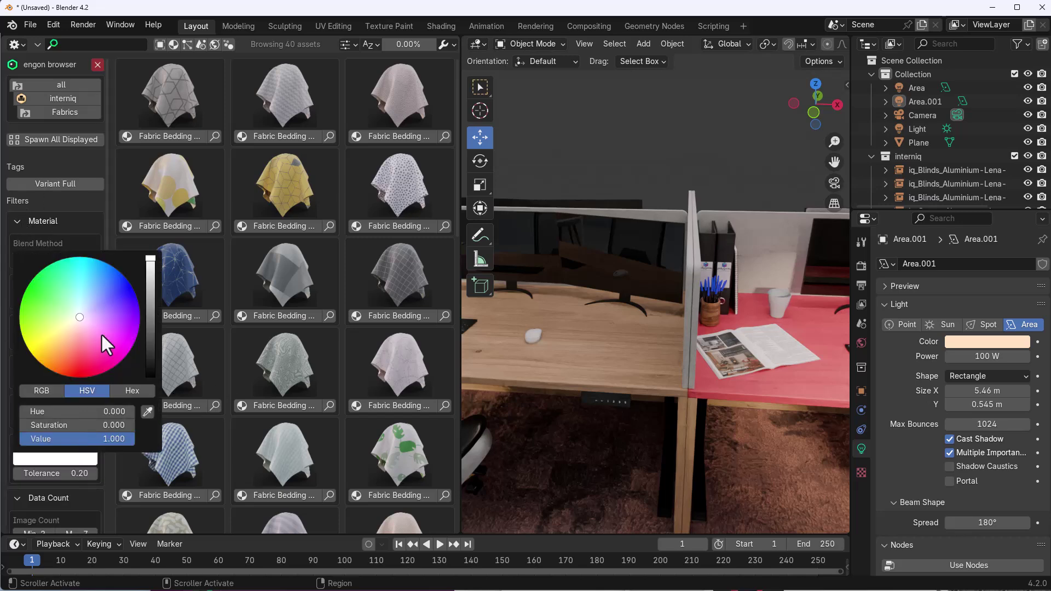
{"action": "left_click_drag", "start_coordinate": [101, 332], "coordinate": [113, 289]}
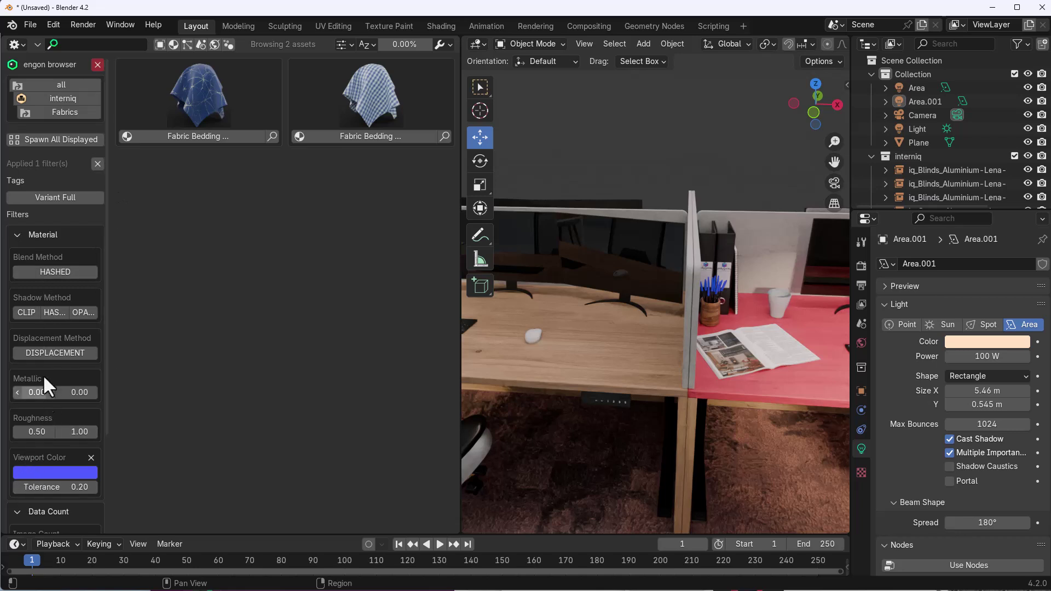
{"action": "left_click", "coordinate": [25, 233]}
Step: Open Ready Mades, remove the viewport colour filter and turn overlays back on
{"action": "left_click", "coordinate": [50, 198]}
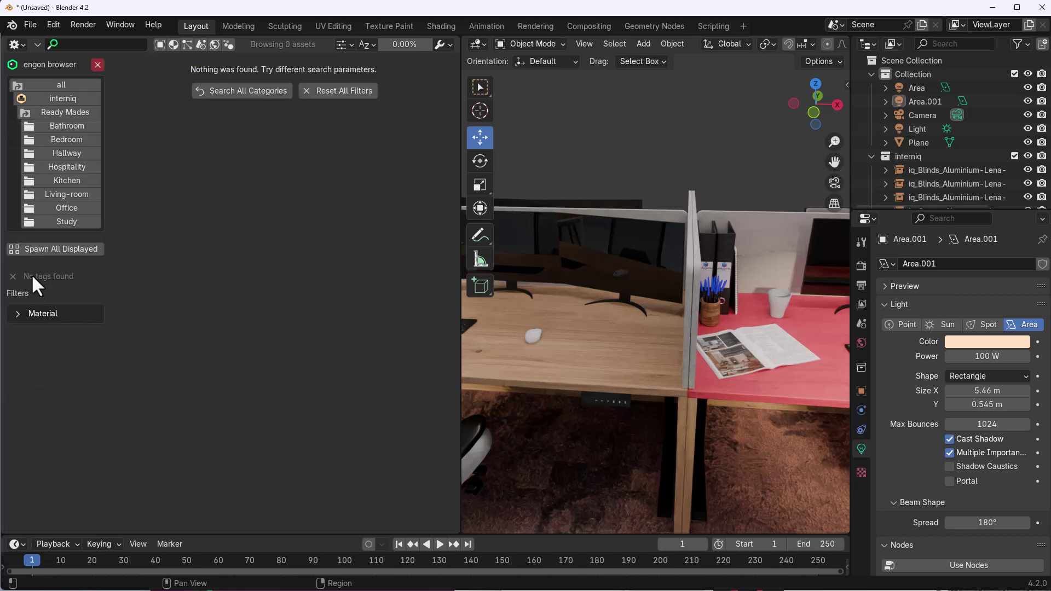
{"action": "left_click", "coordinate": [45, 312]}
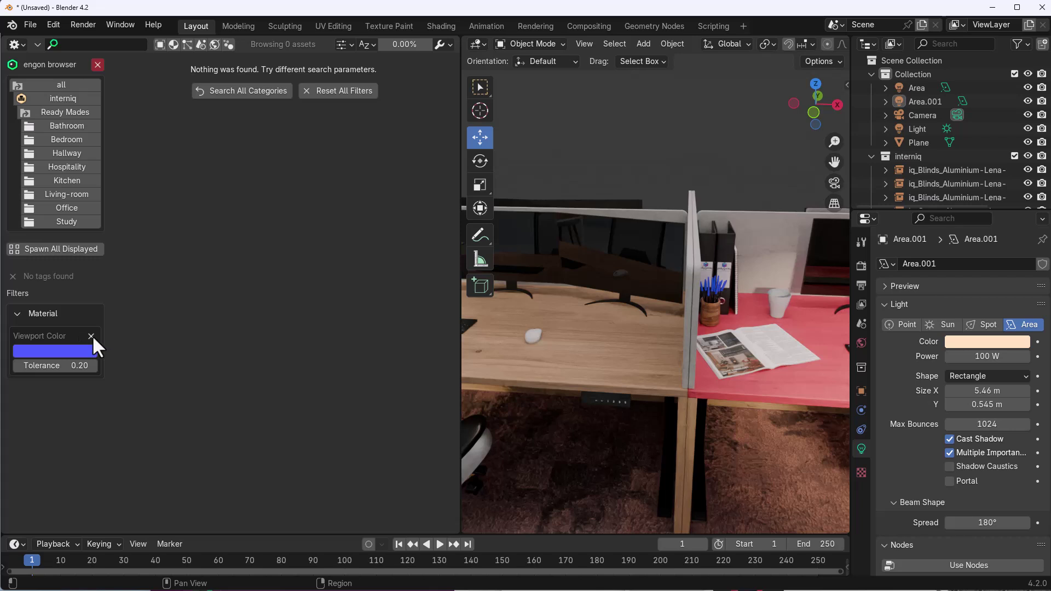
{"action": "left_click", "coordinate": [92, 336]}
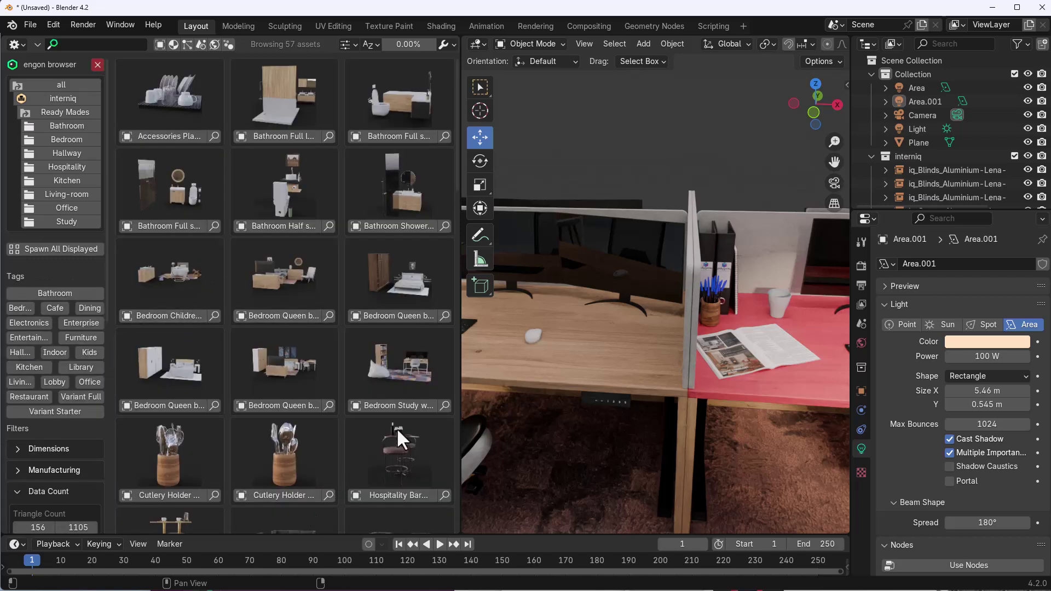
{"action": "mouse_move", "coordinate": [606, 337]}
{"action": "middle_mouse_down"}
{"action": "mouse_move", "coordinate": [614, 384]}
{"action": "mouse_move", "coordinate": [630, 279]}
{"action": "middle_mouse_up"}
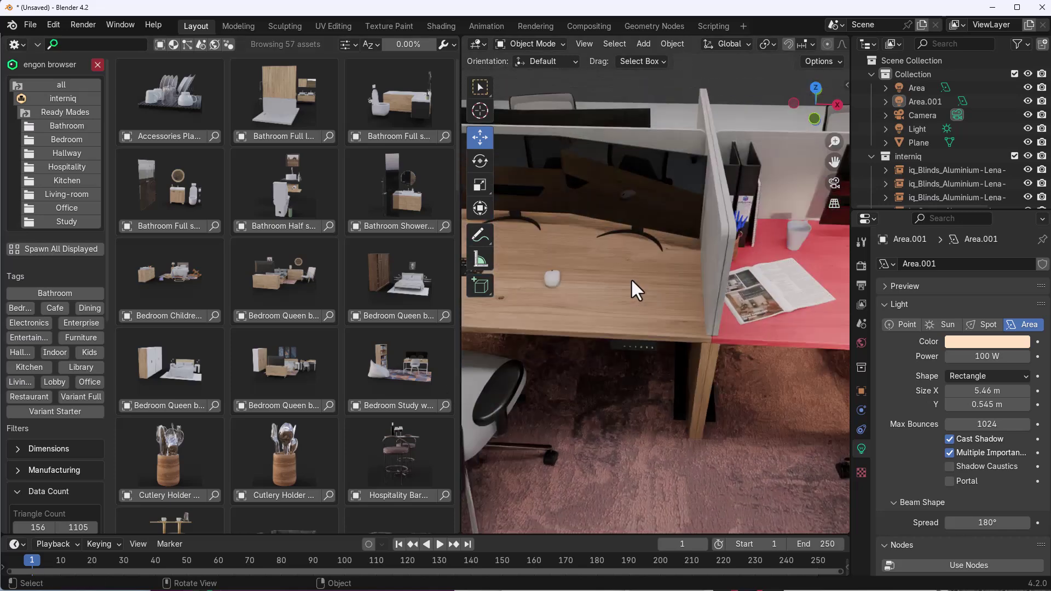
{"action": "scroll", "coordinate": [797, 48], "scroll_direction": "down", "scroll_amount": 5}
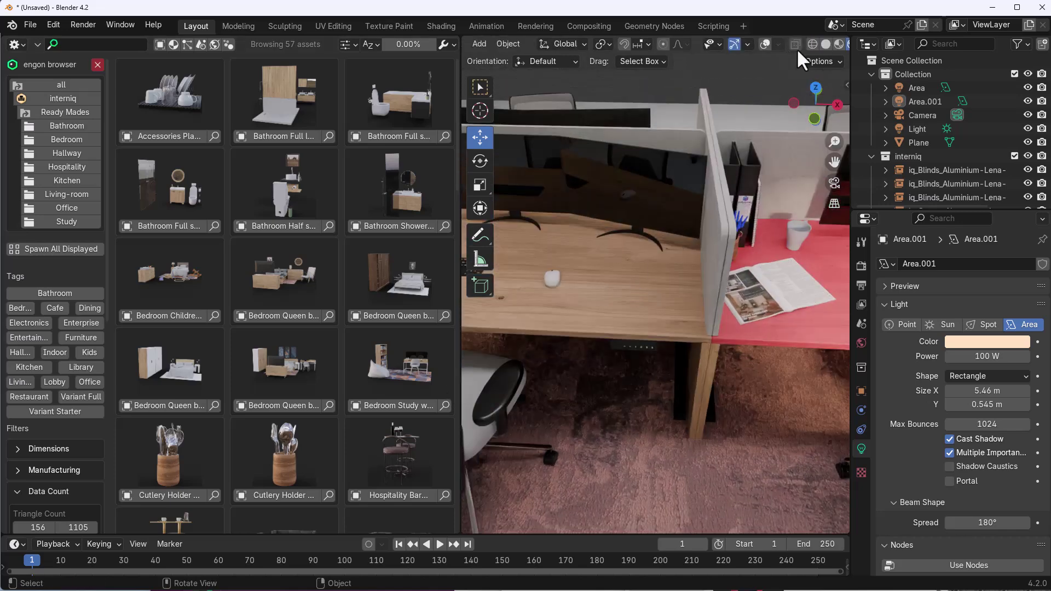
{"action": "left_click", "coordinate": [765, 44]}
{"action": "scroll", "coordinate": [280, 411], "scroll_direction": "down", "scroll_amount": 5}
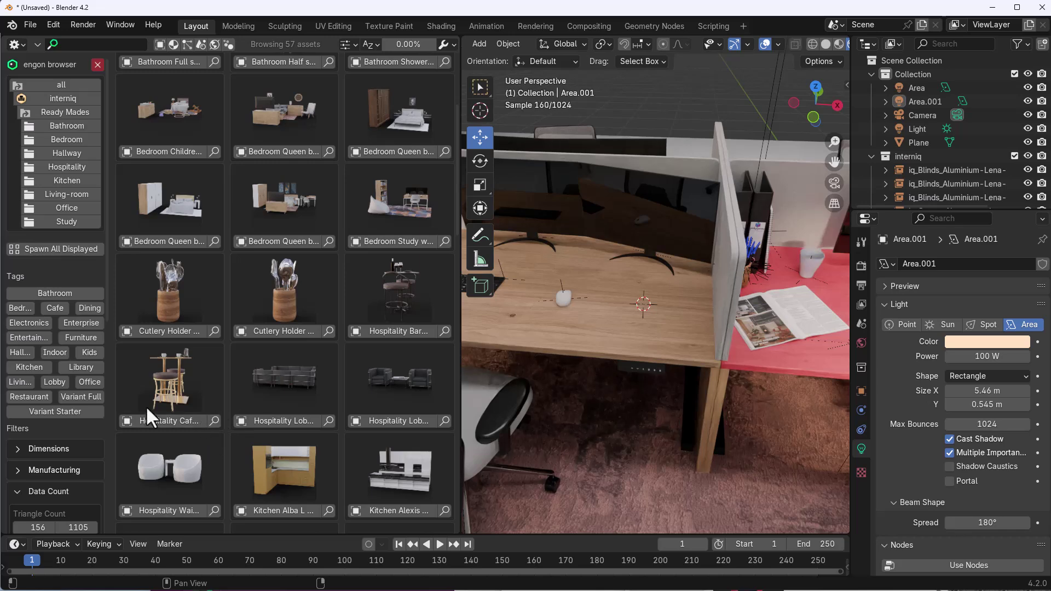
{"action": "scroll", "coordinate": [350, 359], "scroll_direction": "up", "scroll_amount": 2}
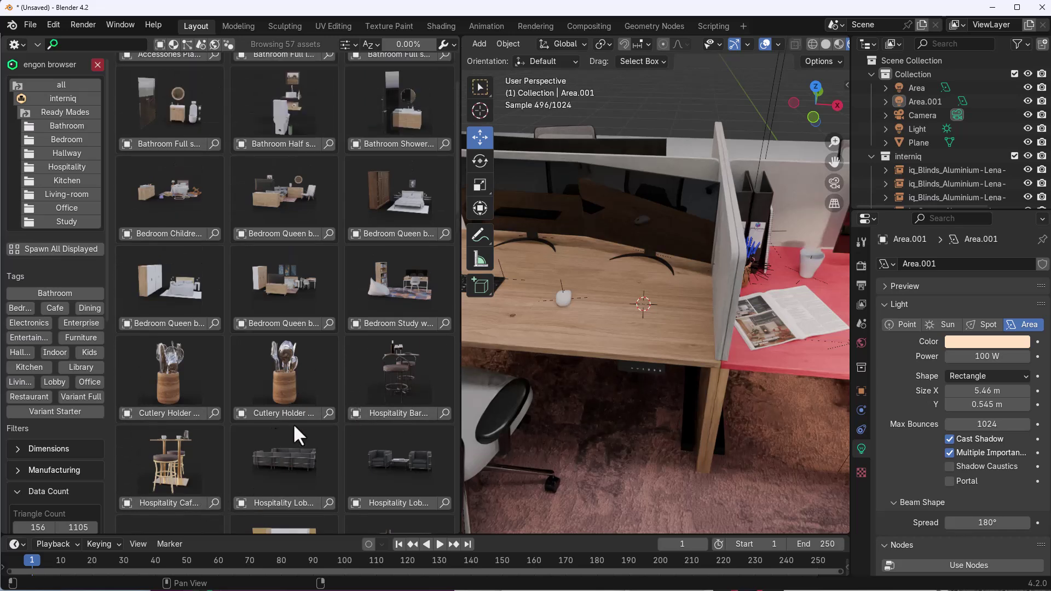
Step: Place a cutlery holder on the desk and a quarter-turned bookcase slid along Y
{"action": "left_click_drag", "start_coordinate": [268, 415], "coordinate": [645, 289]}
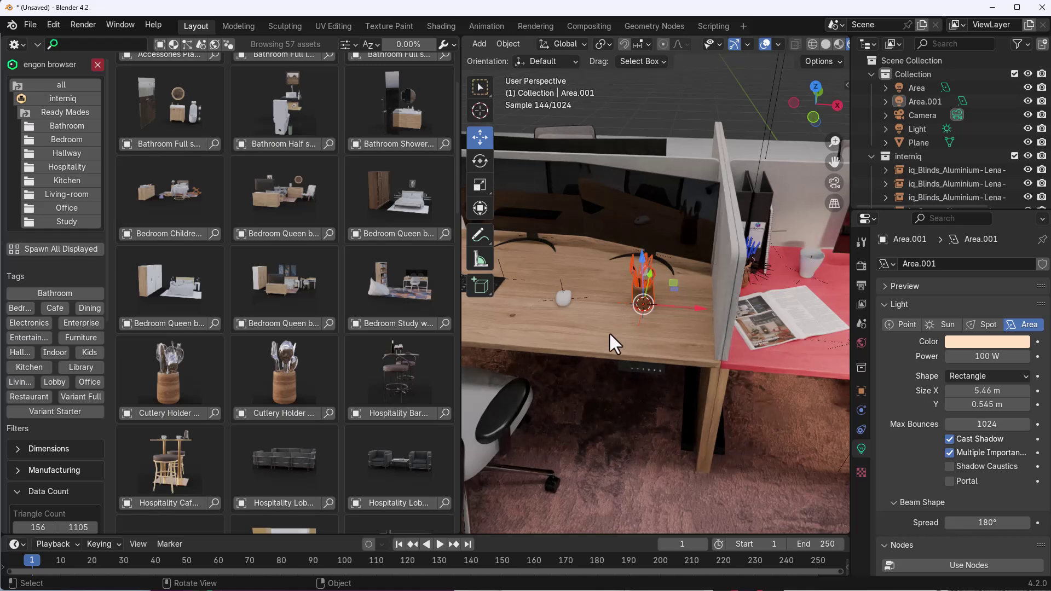
{"action": "mouse_move", "coordinate": [608, 332]}
{"action": "middle_mouse_down"}
{"action": "mouse_move", "coordinate": [548, 288]}
{"action": "mouse_move", "coordinate": [455, 283]}
{"action": "middle_mouse_up"}
{"action": "scroll", "coordinate": [312, 336], "scroll_direction": "down", "scroll_amount": 10}
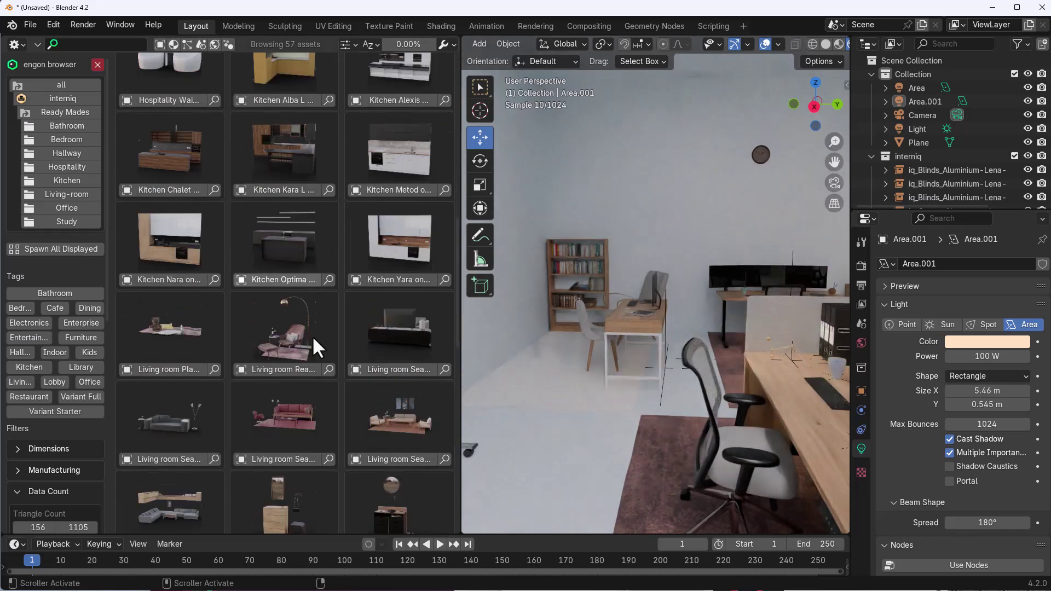
{"action": "scroll", "coordinate": [312, 336], "scroll_direction": "down", "scroll_amount": 10}
{"action": "middle_click_drag", "start_coordinate": [497, 394], "coordinate": [647, 381]}
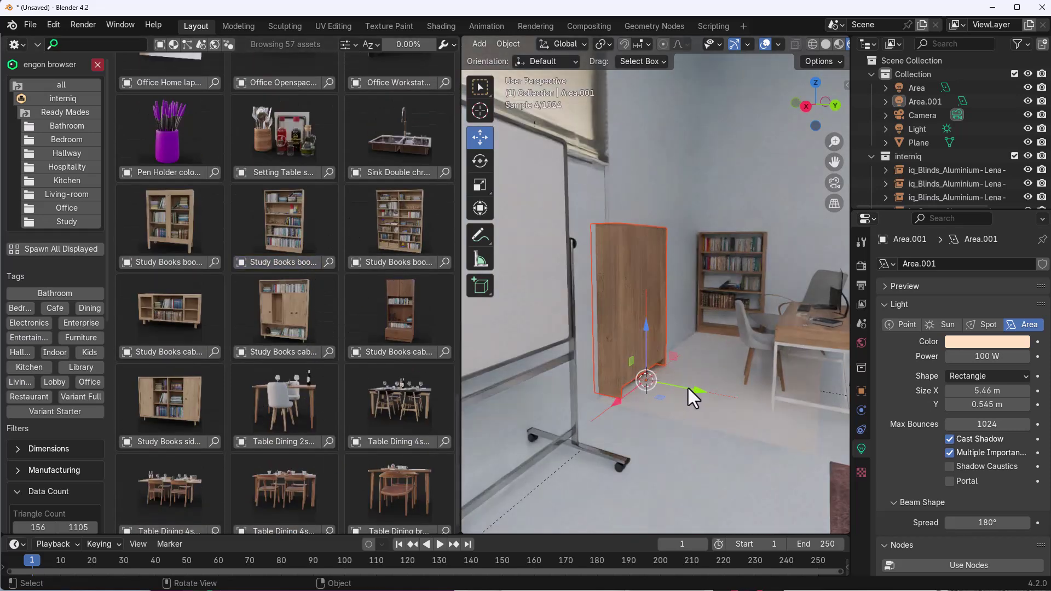
{"action": "type", "text": "rz"}
{"action": "type", "text": "90"}
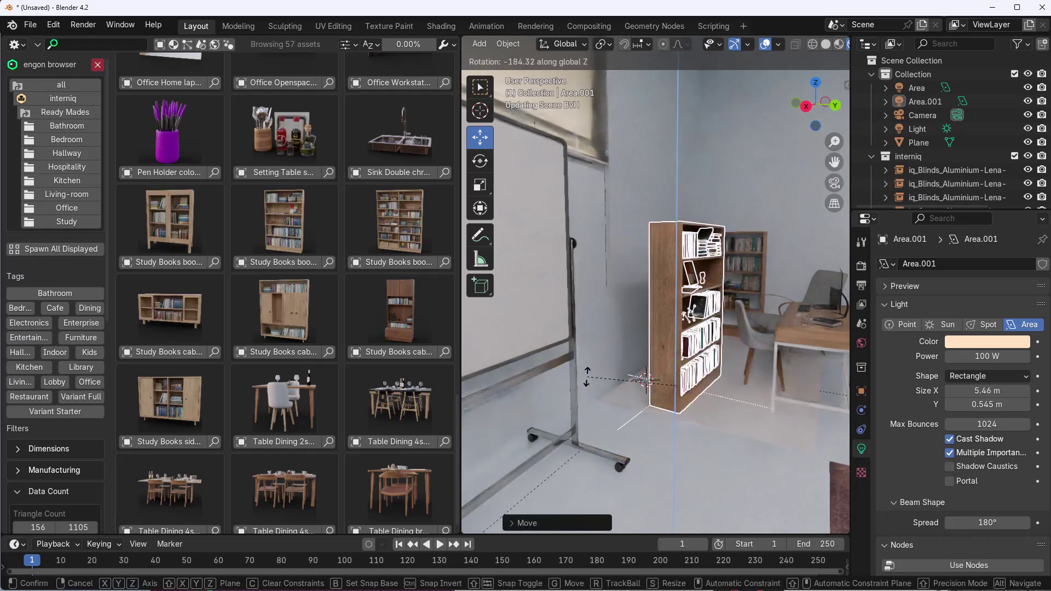
{"action": "key", "text": "Return"}
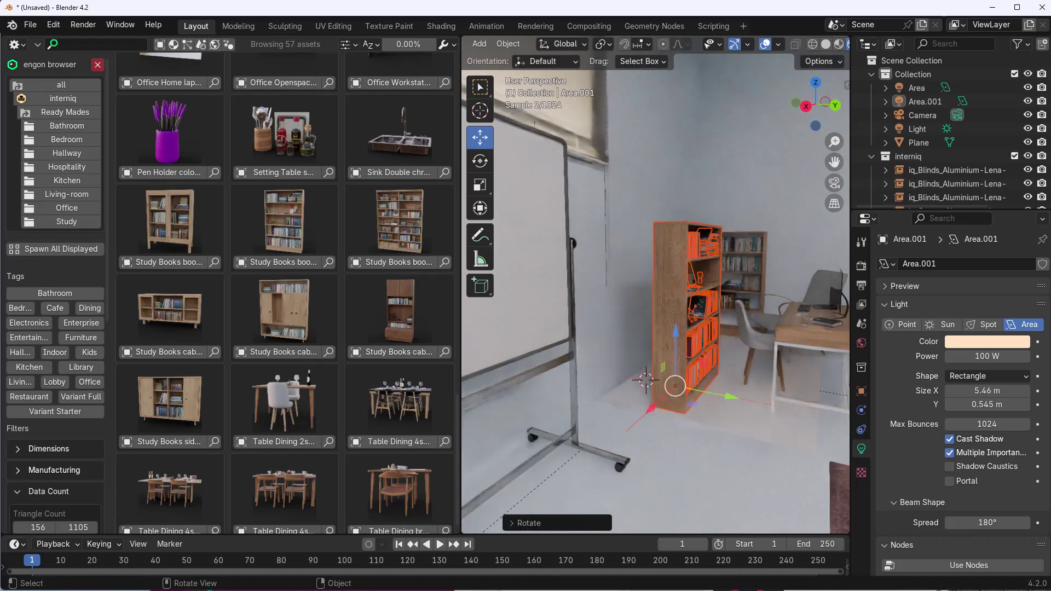
{"action": "key", "text": "g"}
{"action": "key", "text": "y"}
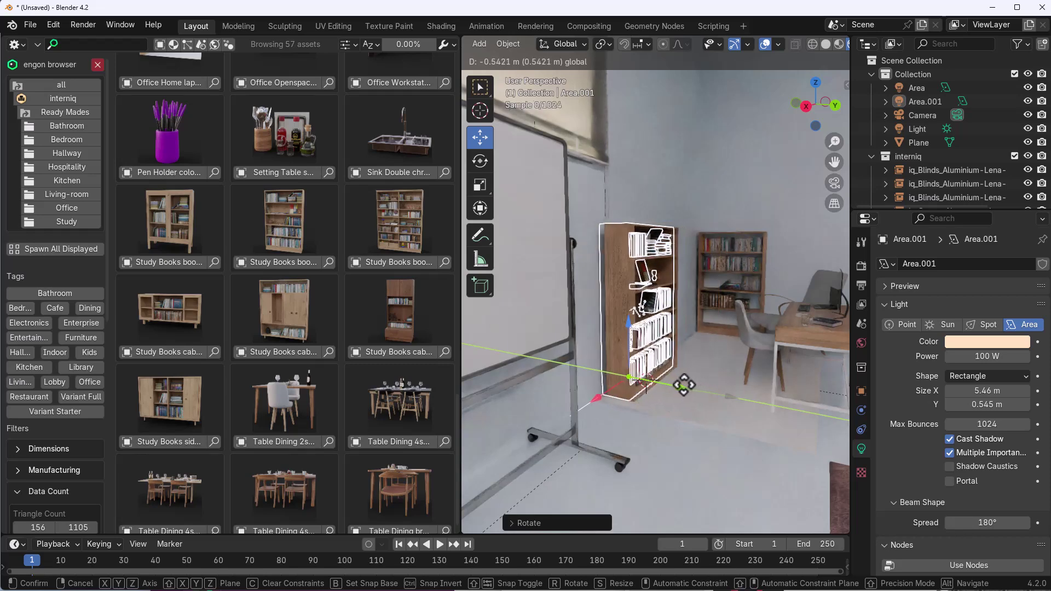
{"action": "left_click", "coordinate": [691, 444]}
{"action": "left_click", "coordinate": [490, 438]}
{"action": "scroll", "coordinate": [236, 363], "scroll_direction": "down", "scroll_amount": 1}
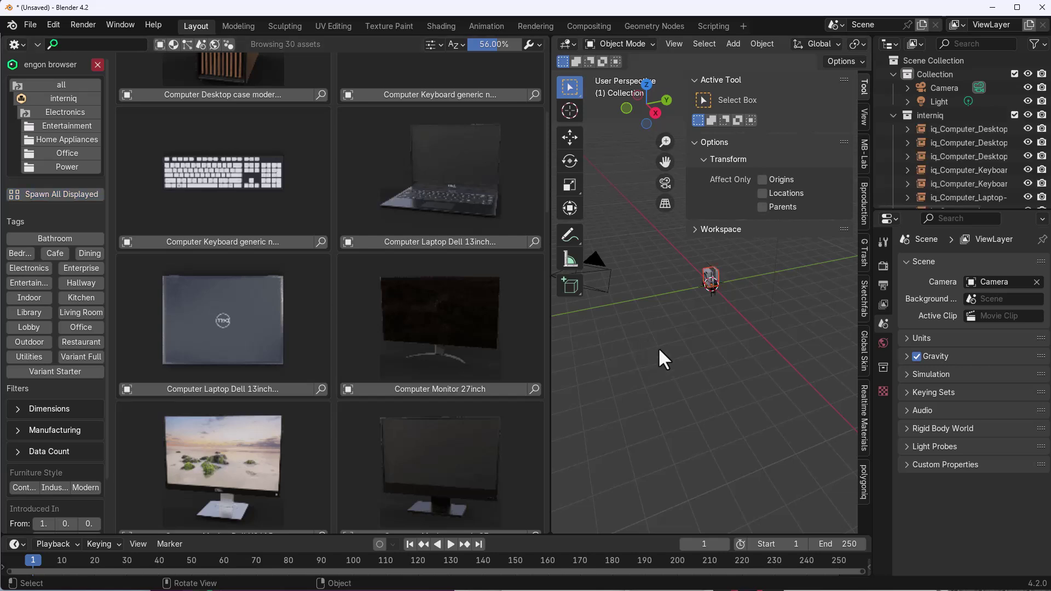
Step: Slide the spawned washing machine along X and set it down to the side
{"action": "mouse_move", "coordinate": [658, 348]}
{"action": "middle_mouse_down"}
{"action": "mouse_move", "coordinate": [722, 332]}
{"action": "mouse_move", "coordinate": [668, 428]}
{"action": "middle_mouse_up"}
{"action": "scroll", "coordinate": [699, 407], "scroll_direction": "up", "scroll_amount": 3}
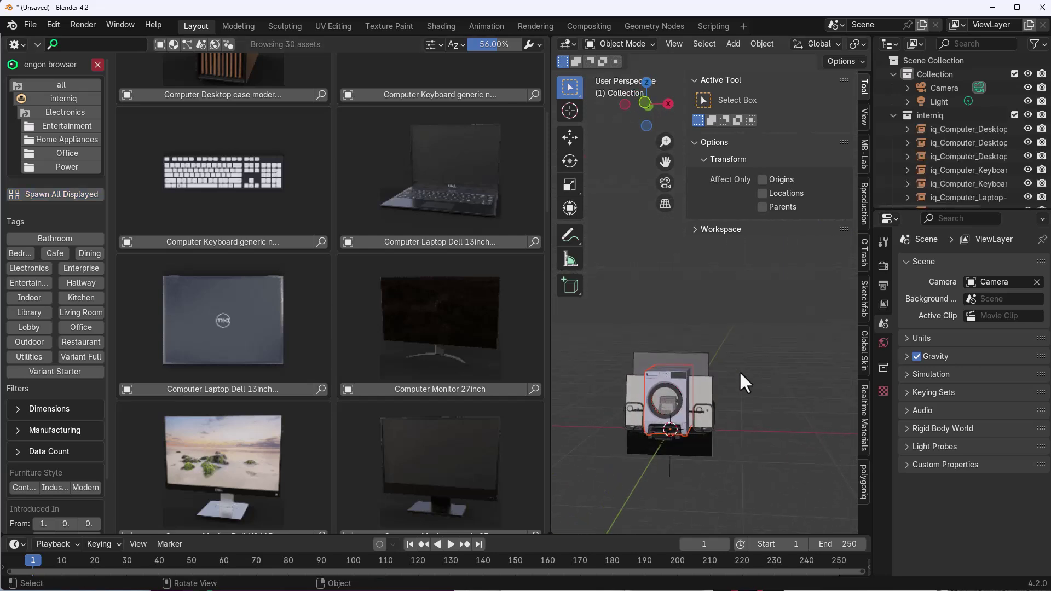
{"action": "left_click", "coordinate": [699, 387]}
{"action": "left_click", "coordinate": [569, 137]}
{"action": "left_click_drag", "start_coordinate": [706, 362], "coordinate": [821, 329]}
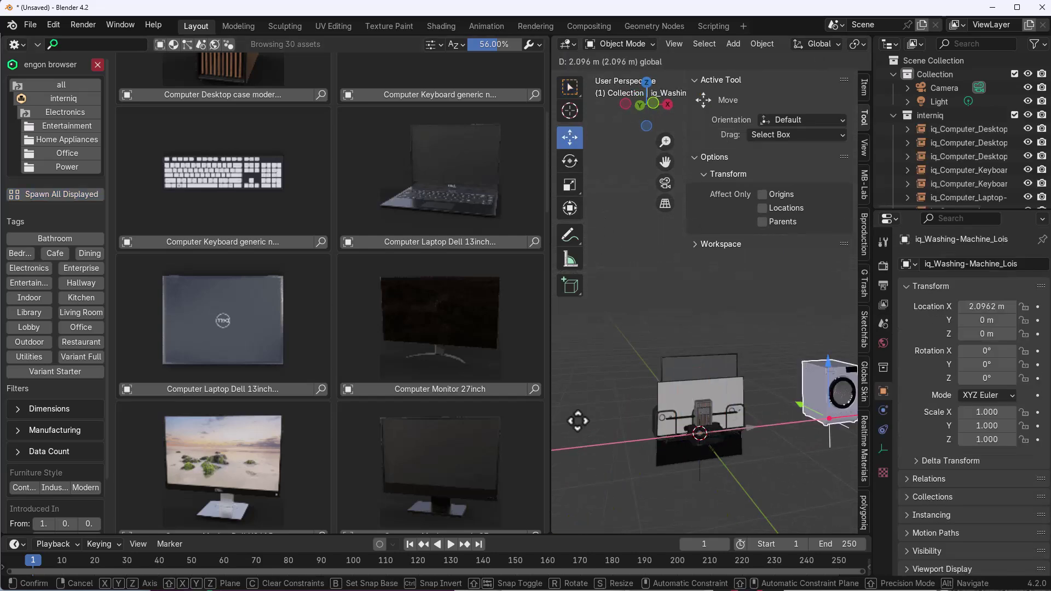
{"action": "mouse_move", "coordinate": [821, 329]}
{"action": "middle_mouse_down", "text": "shift"}
{"action": "mouse_move", "coordinate": [778, 440]}
{"action": "mouse_move", "coordinate": [733, 462]}
{"action": "middle_mouse_up", "text": "shift"}
Step: Check the stereo, wall TV and other spawned items, then move the desktop case aside
{"action": "left_click", "coordinate": [722, 380]}
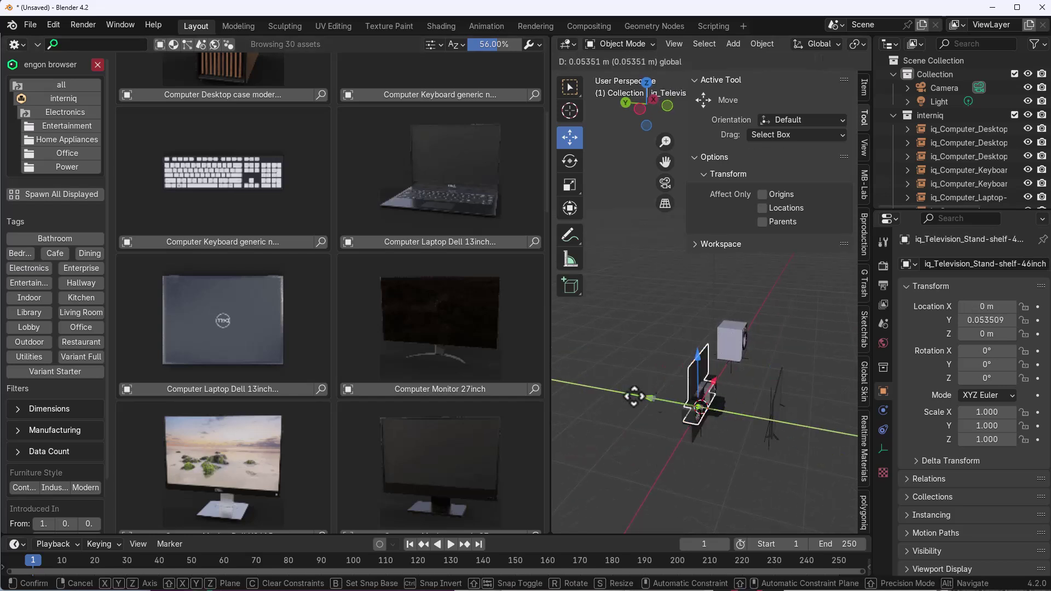
{"action": "left_click", "coordinate": [697, 407]}
{"action": "mouse_move", "coordinate": [697, 406]}
{"action": "middle_mouse_down"}
{"action": "mouse_move", "coordinate": [669, 454]}
{"action": "mouse_move", "coordinate": [679, 371]}
{"action": "middle_mouse_up"}
{"action": "left_click", "coordinate": [679, 371]}
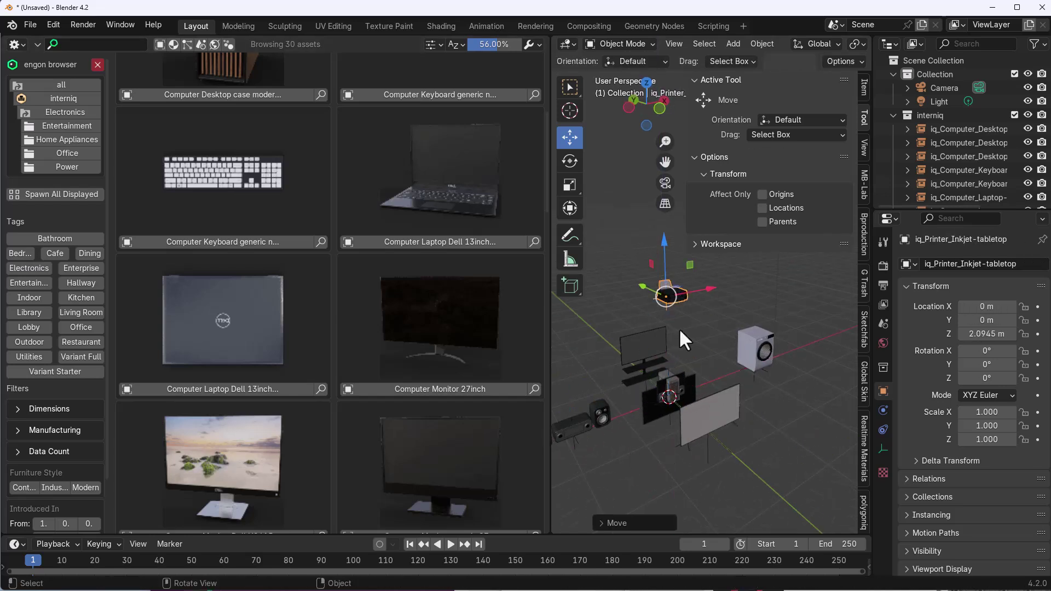
{"action": "left_click", "coordinate": [698, 382]}
{"action": "scroll", "coordinate": [604, 385], "scroll_direction": "up", "scroll_amount": 4}
{"action": "middle_click_drag", "start_coordinate": [740, 363], "coordinate": [740, 435], "text": "shift"}
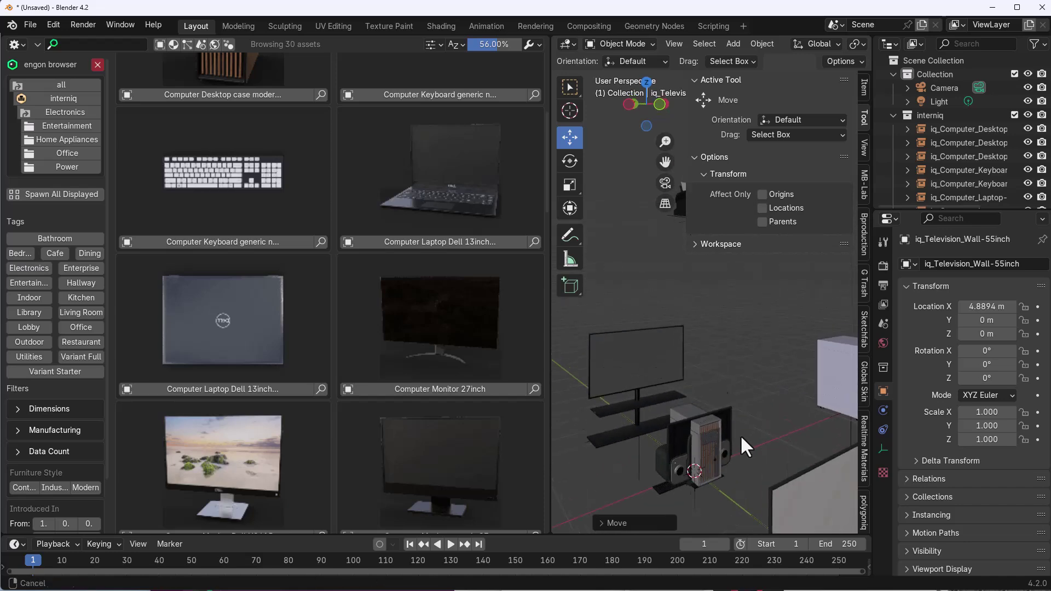
{"action": "left_click", "coordinate": [741, 451]}
{"action": "mouse_move", "coordinate": [741, 454]}
{"action": "left_mouse_down"}
{"action": "mouse_move", "coordinate": [709, 451]}
{"action": "mouse_move", "coordinate": [657, 489]}
{"action": "left_mouse_up"}
{"action": "left_click", "coordinate": [709, 450]}
{"action": "scroll", "coordinate": [407, 274], "scroll_direction": "down", "scroll_amount": 2}
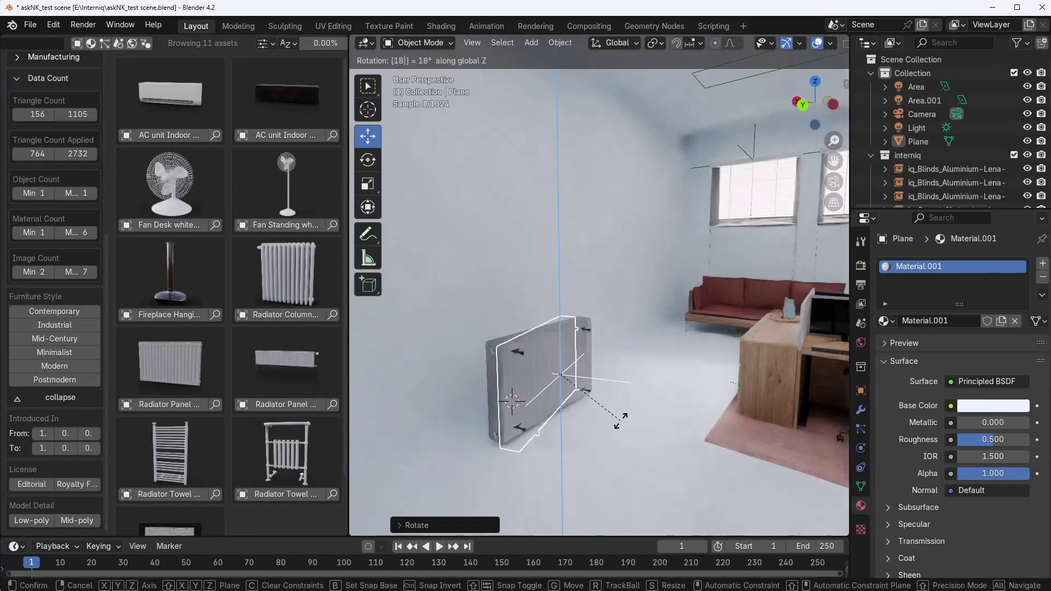
Step: Rotate the radiator to face the wall, raise it, and slide it behind the desk
{"action": "key", "text": "r"}
{"action": "left_click", "coordinate": [469, 347]}
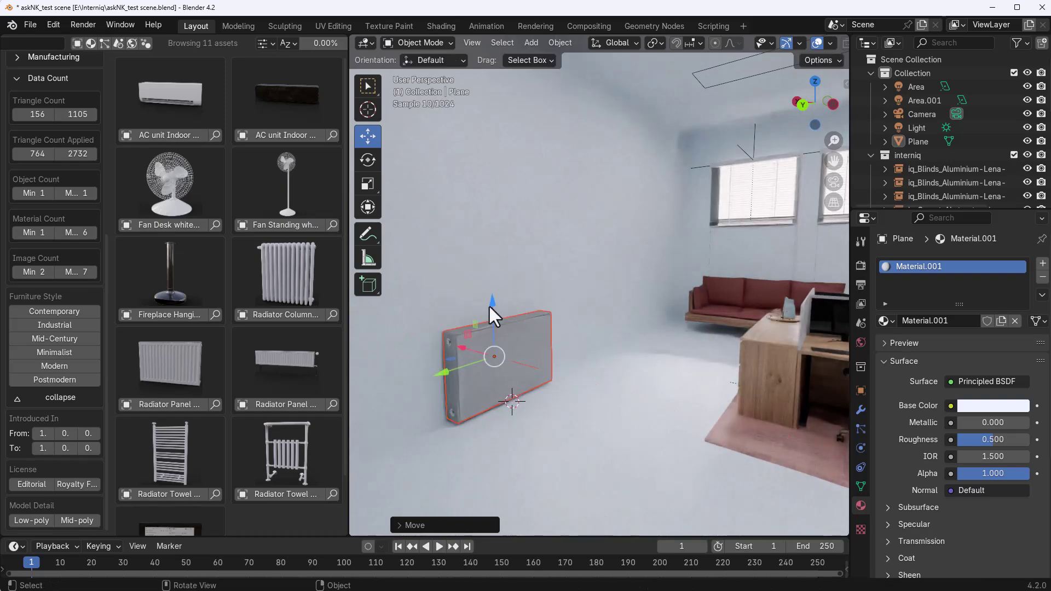
{"action": "left_click_drag", "start_coordinate": [493, 306], "coordinate": [493, 291]}
{"action": "left_click", "coordinate": [493, 291]}
{"action": "left_click_drag", "start_coordinate": [558, 326], "coordinate": [787, 337]}
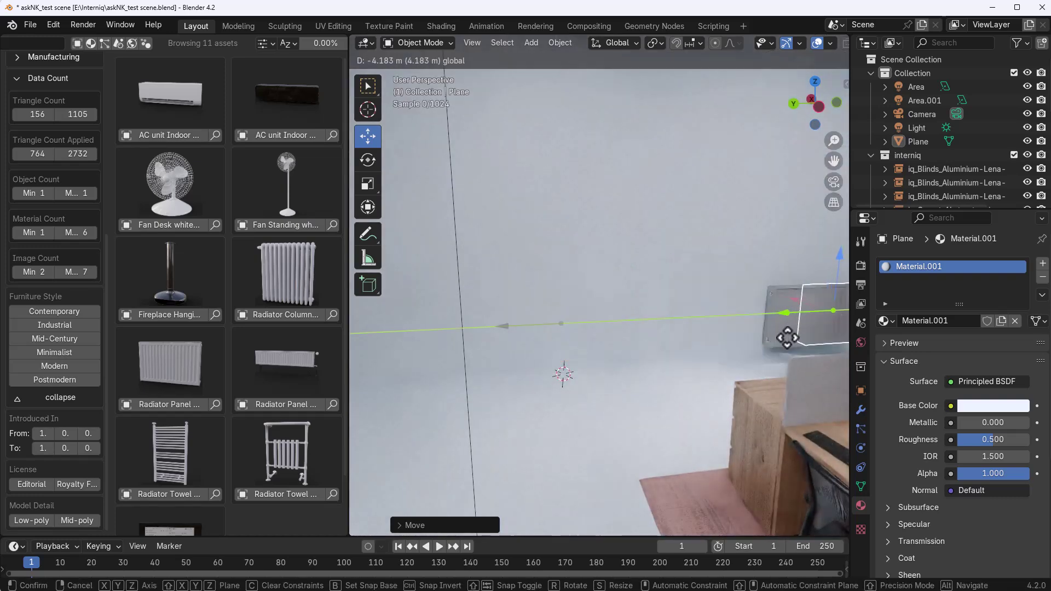
{"action": "middle_click_drag", "start_coordinate": [788, 337], "coordinate": [594, 366]}
{"action": "scroll", "coordinate": [593, 367], "scroll_direction": "down", "scroll_amount": 5}
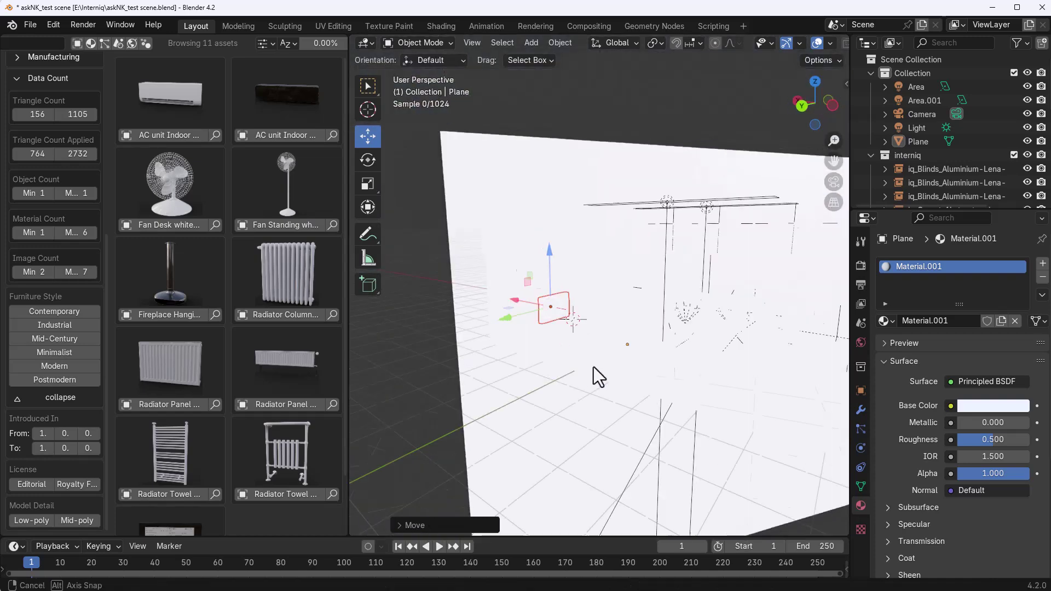
{"action": "scroll", "coordinate": [499, 391], "scroll_direction": "up", "scroll_amount": 5}
{"action": "middle_click_drag", "start_coordinate": [579, 403], "coordinate": [824, 156]}
{"action": "scroll", "coordinate": [823, 44], "scroll_direction": "down", "scroll_amount": 3}
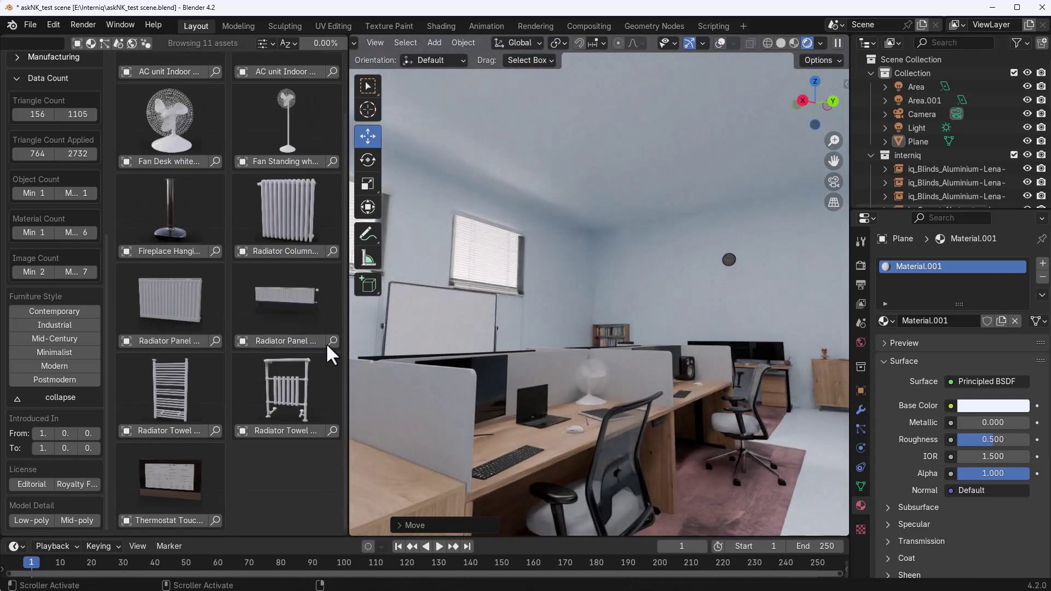
Step: Tint the sun light pink, edit its strength, and start recolouring the second area light
{"action": "left_click_drag", "start_coordinate": [347, 342], "coordinate": [311, 355]}
{"action": "mouse_move", "coordinate": [310, 355]}
{"action": "middle_mouse_down"}
{"action": "mouse_move", "coordinate": [474, 376]}
{"action": "mouse_move", "coordinate": [381, 374]}
{"action": "mouse_move", "coordinate": [825, 251]}
{"action": "middle_mouse_up"}
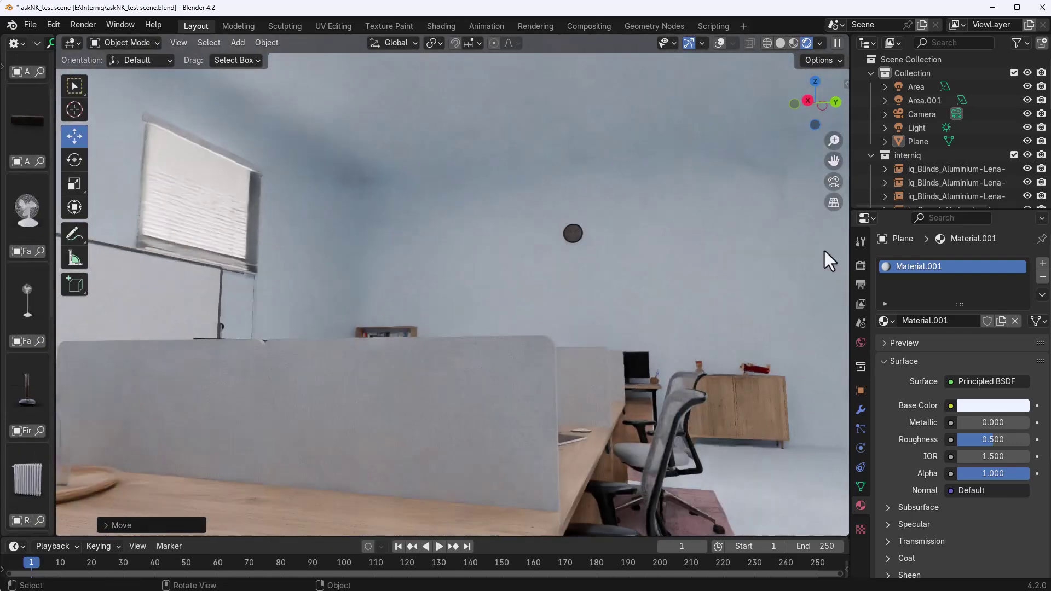
{"action": "left_click", "coordinate": [927, 126]}
{"action": "left_click", "coordinate": [947, 344]}
{"action": "left_click_drag", "start_coordinate": [951, 234], "coordinate": [941, 218]}
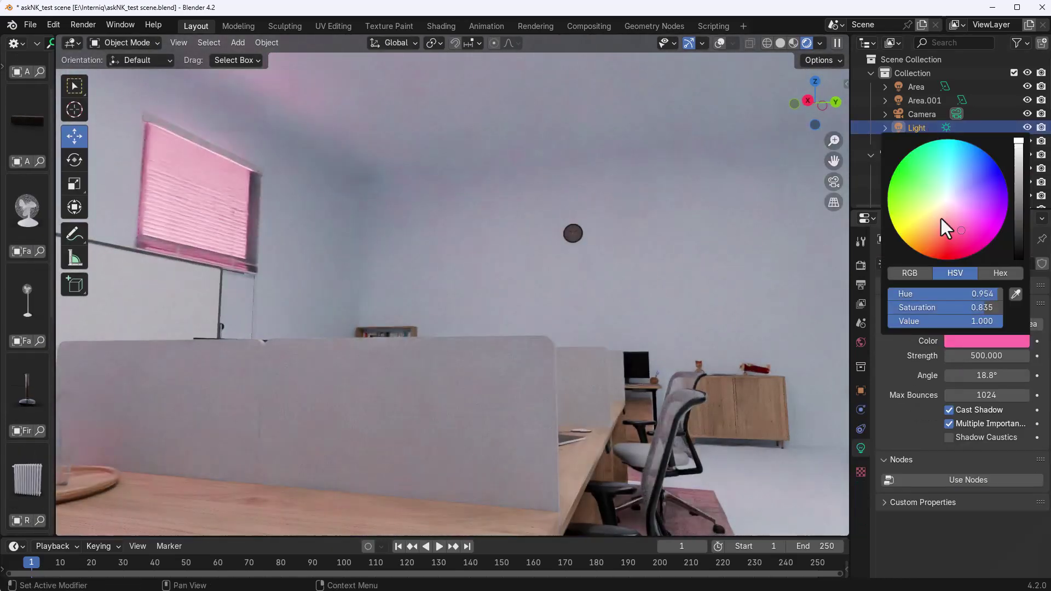
{"action": "mouse_move", "coordinate": [674, 345]}
{"action": "middle_mouse_down"}
{"action": "mouse_move", "coordinate": [513, 422]}
{"action": "mouse_move", "coordinate": [516, 399]}
{"action": "middle_mouse_up"}
{"action": "double_click", "coordinate": [985, 356]}
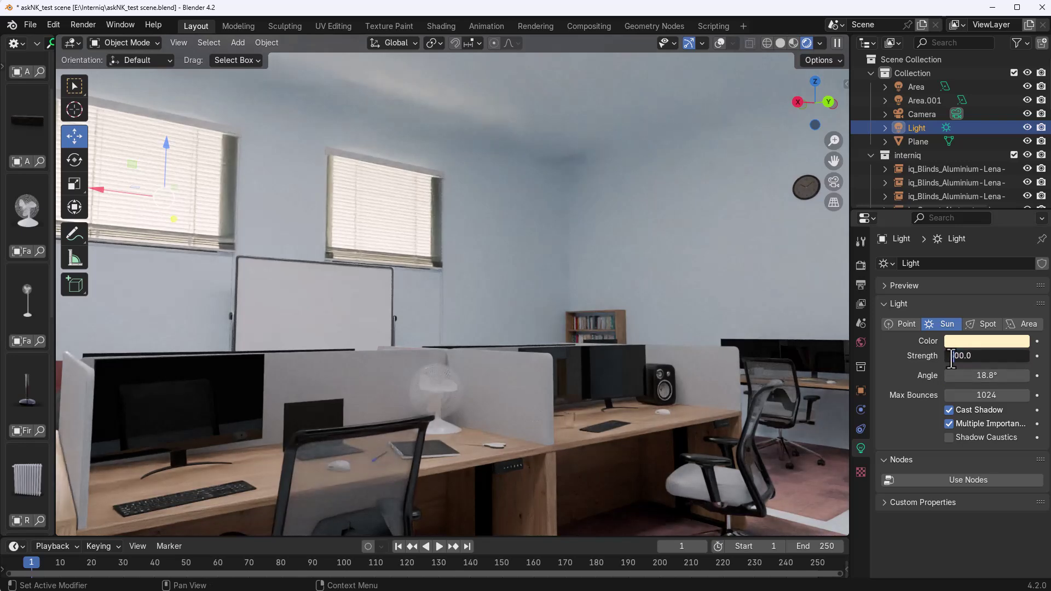
{"action": "left_click", "coordinate": [924, 100]}
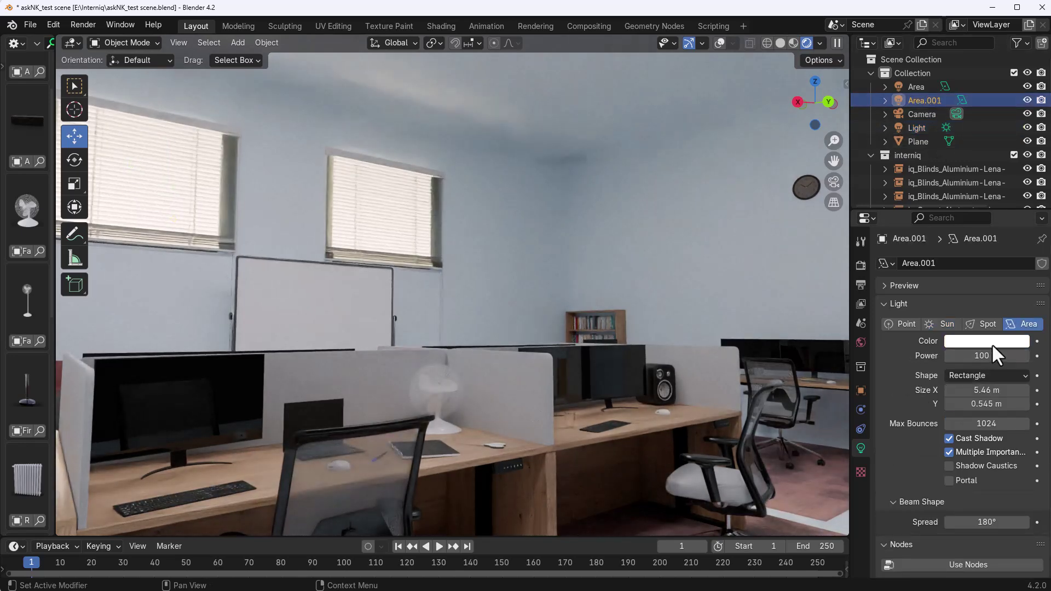
{"action": "left_click", "coordinate": [952, 341]}
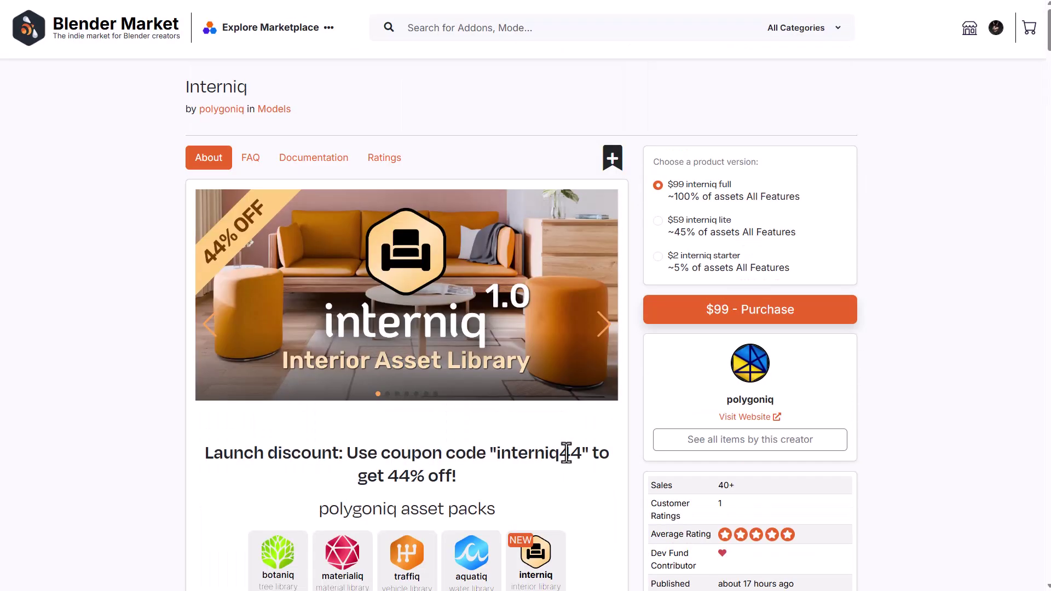
{"action": "scroll", "coordinate": [911, 313], "scroll_direction": "down", "scroll_amount": 2}
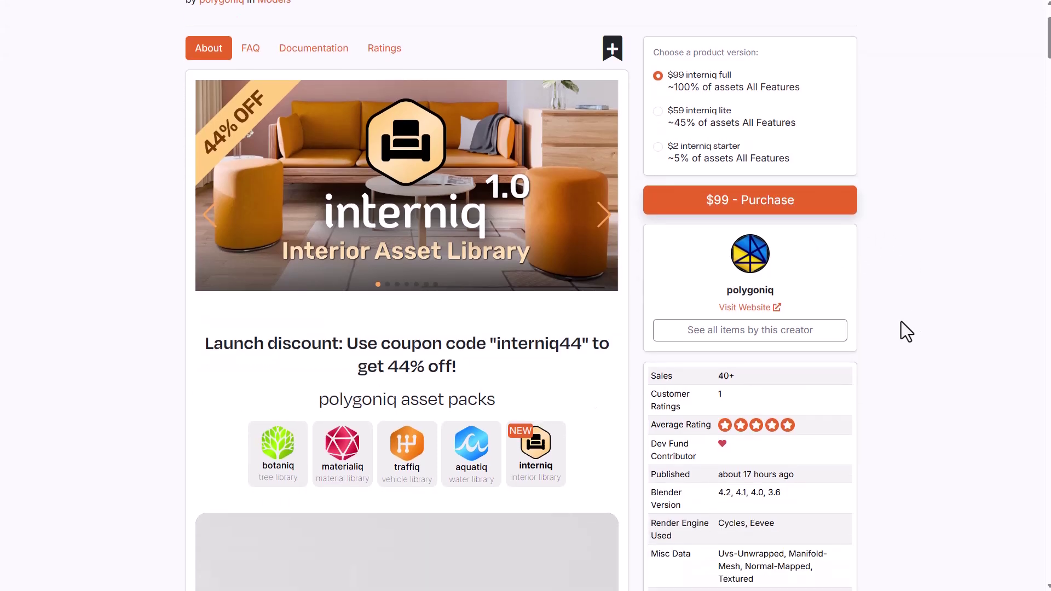
Step: Autoscroll the Interniq page down to Assign Fabric Materials and Tags & Labels
{"action": "middle_click", "coordinate": [908, 326]}
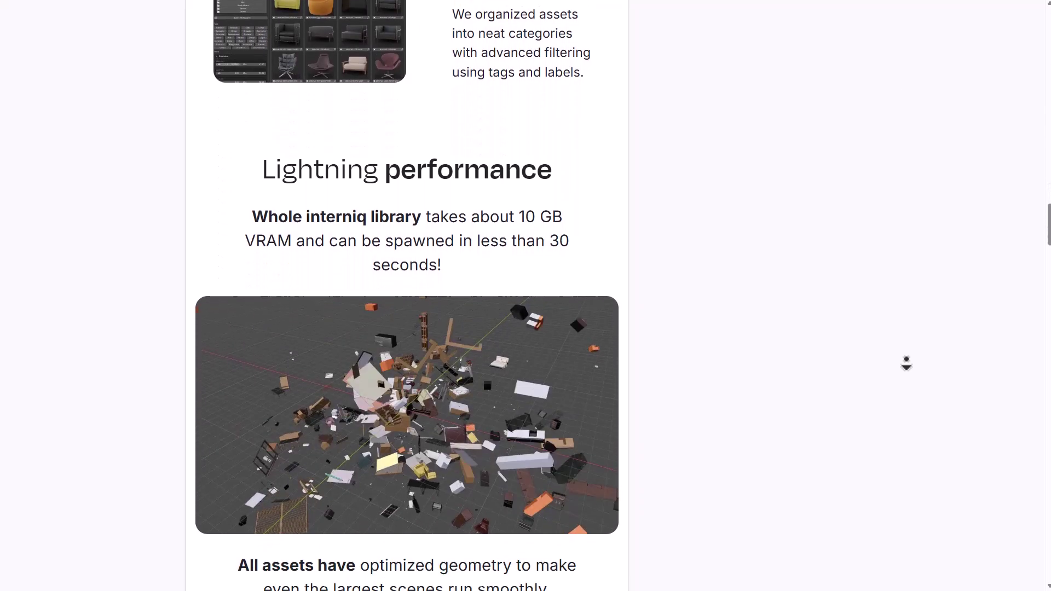
{"action": "middle_click", "coordinate": [814, 394]}
{"action": "scroll", "coordinate": [812, 398], "scroll_direction": "up", "scroll_amount": 5}
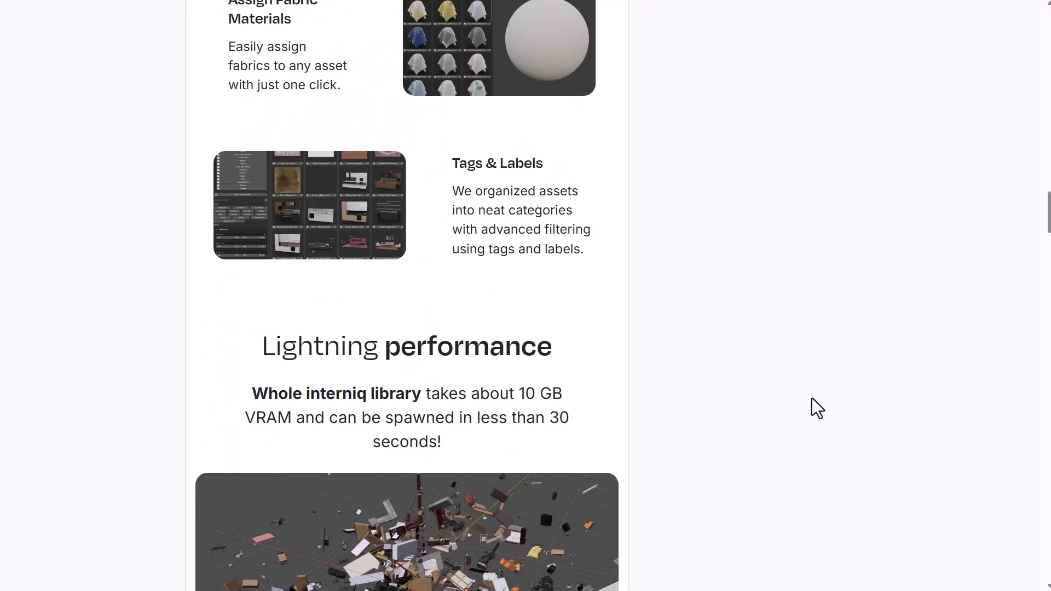